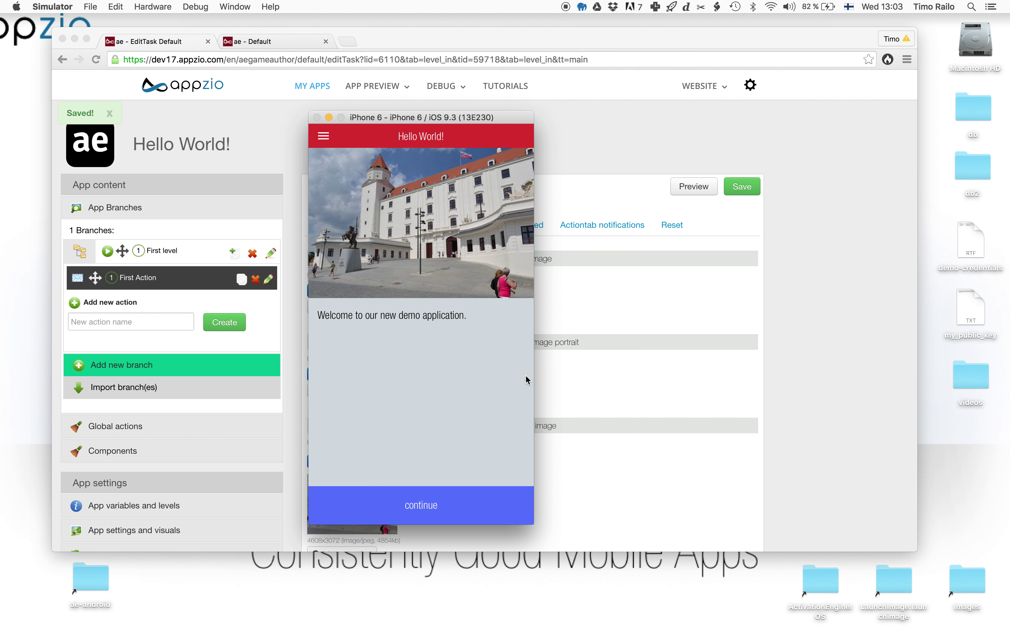
Switch to Chrome and change the First Action's type from its main settings to Collect a variable
{"action": "left_click", "coordinate": [709, 372]}
{"action": "left_click", "coordinate": [324, 220]}
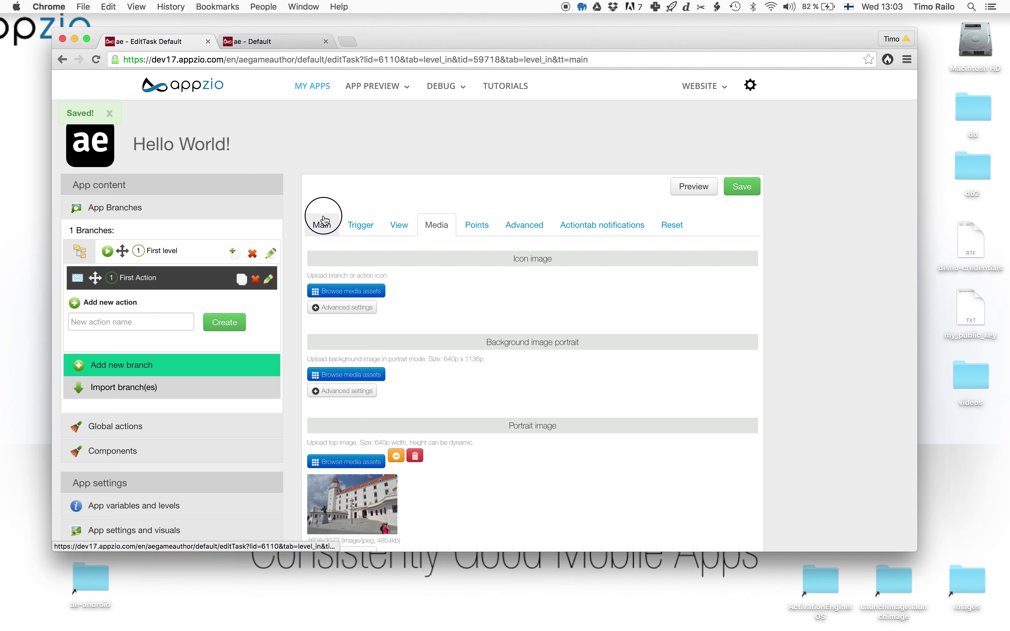
{"action": "scroll", "coordinate": [592, 300], "scroll_direction": "down", "scroll_amount": 10}
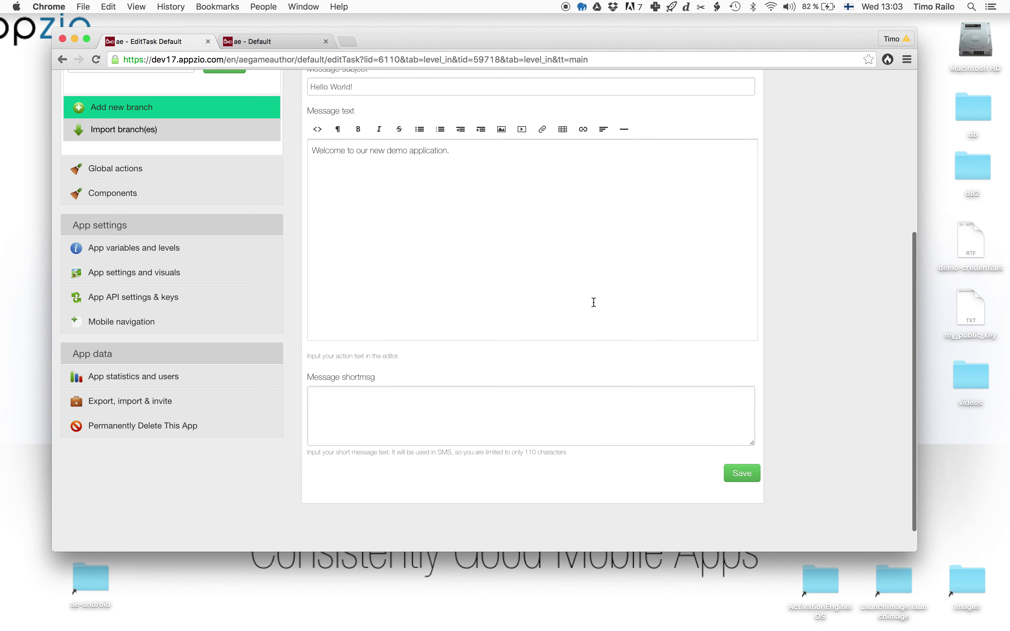
{"action": "scroll", "coordinate": [593, 302], "scroll_direction": "up", "scroll_amount": 10}
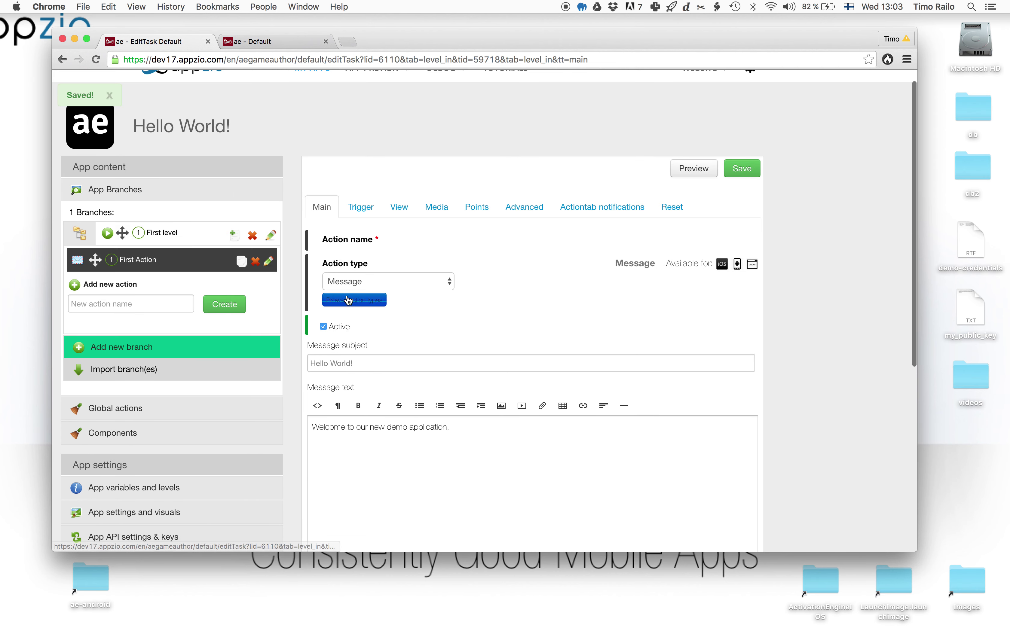
{"action": "left_click", "coordinate": [367, 282]}
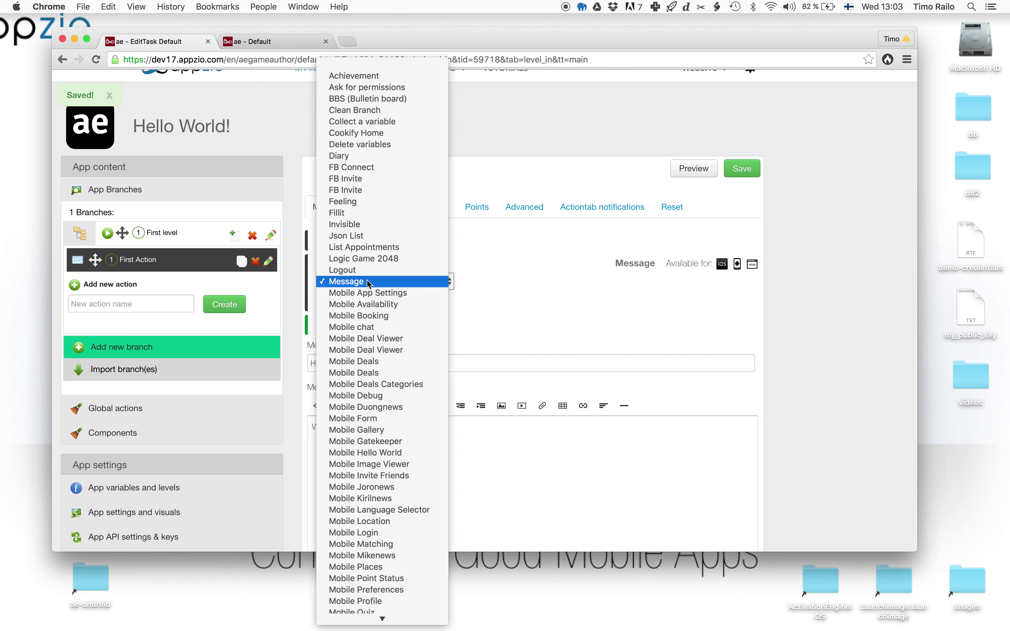
{"action": "type", "text": "co"}
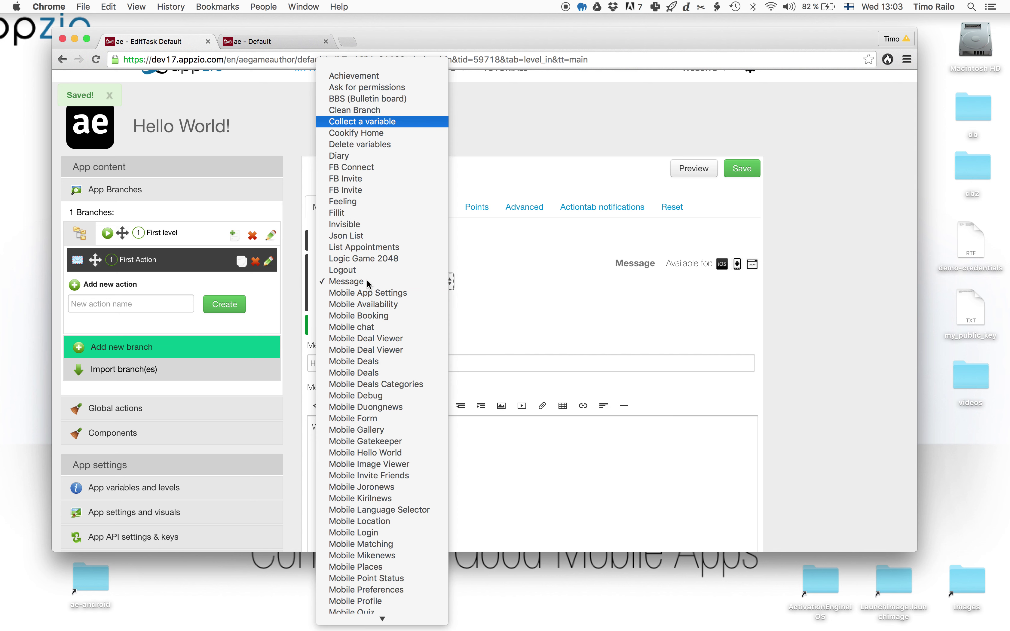
{"action": "key", "text": "Return"}
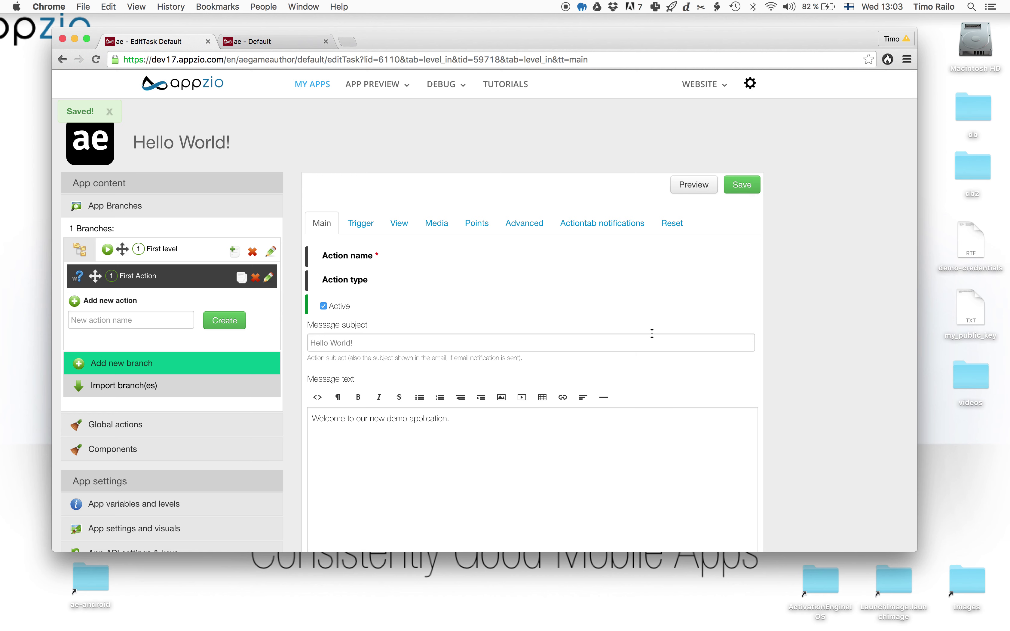
Set the First Action's Field type (1) to Single line text
{"action": "scroll", "coordinate": [652, 333], "scroll_direction": "down", "scroll_amount": 10}
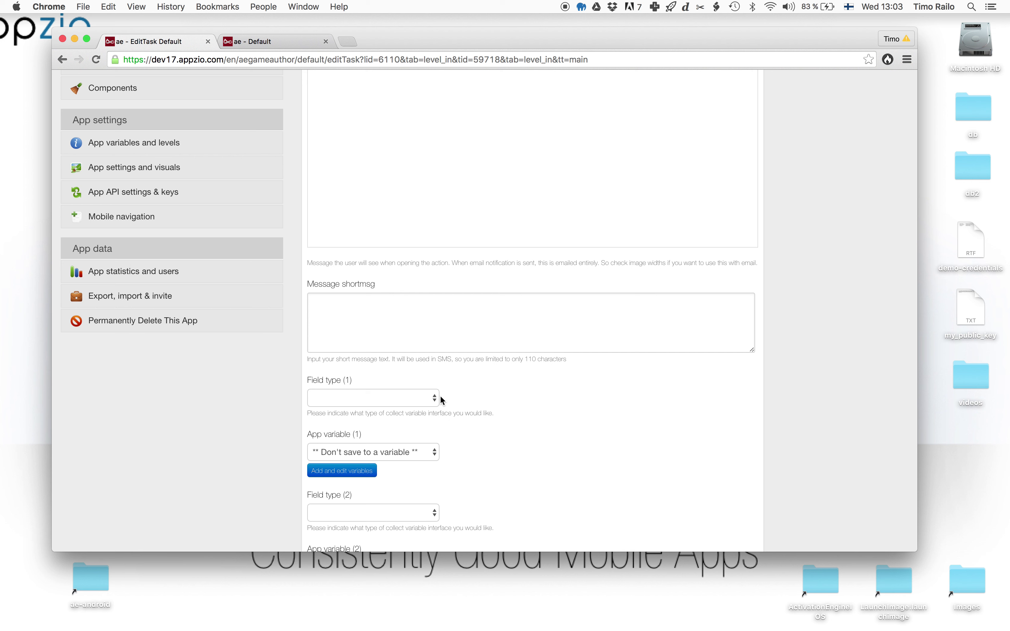
{"action": "left_click", "coordinate": [430, 400]}
{"action": "left_click", "coordinate": [430, 408]}
{"action": "scroll", "coordinate": [511, 430], "scroll_direction": "down", "scroll_amount": 10}
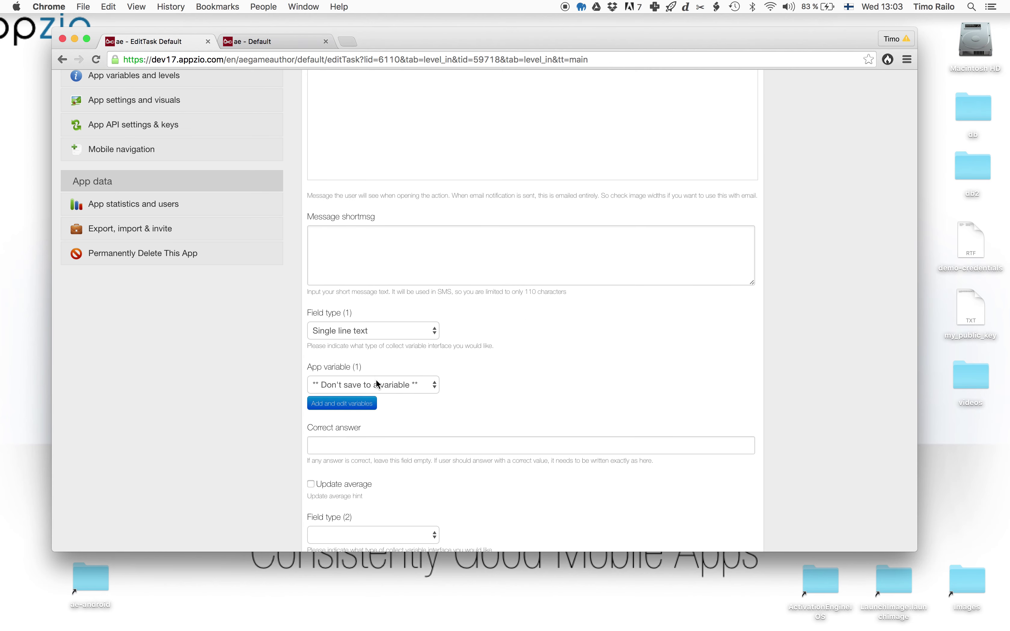
Assign the existing app variable "name" to App variable (1) and save the First Action
{"action": "left_click", "coordinate": [357, 403]}
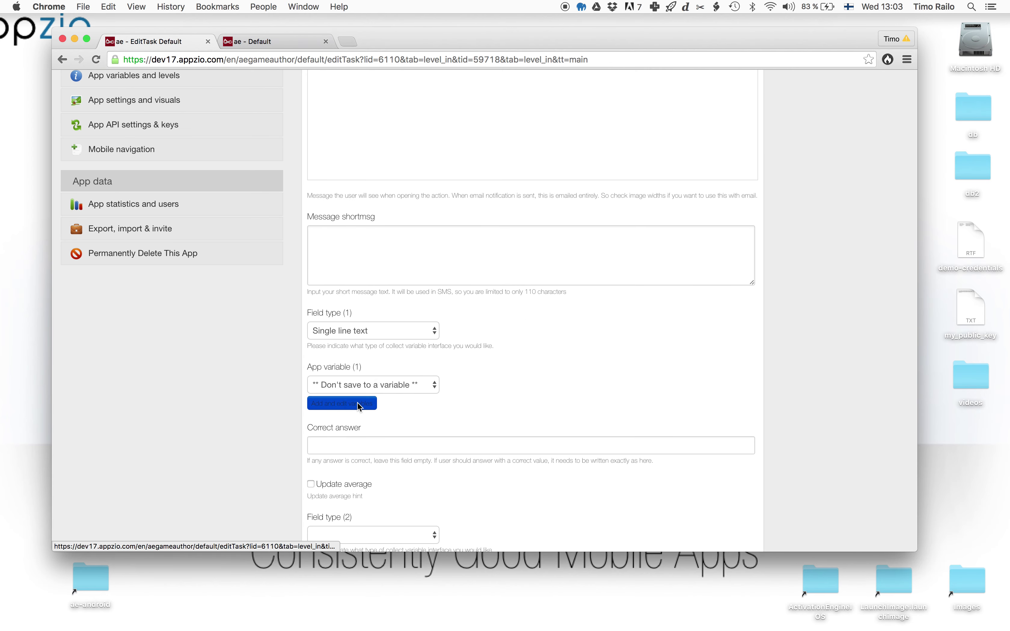
{"action": "scroll", "coordinate": [369, 375], "scroll_direction": "down", "scroll_amount": 3}
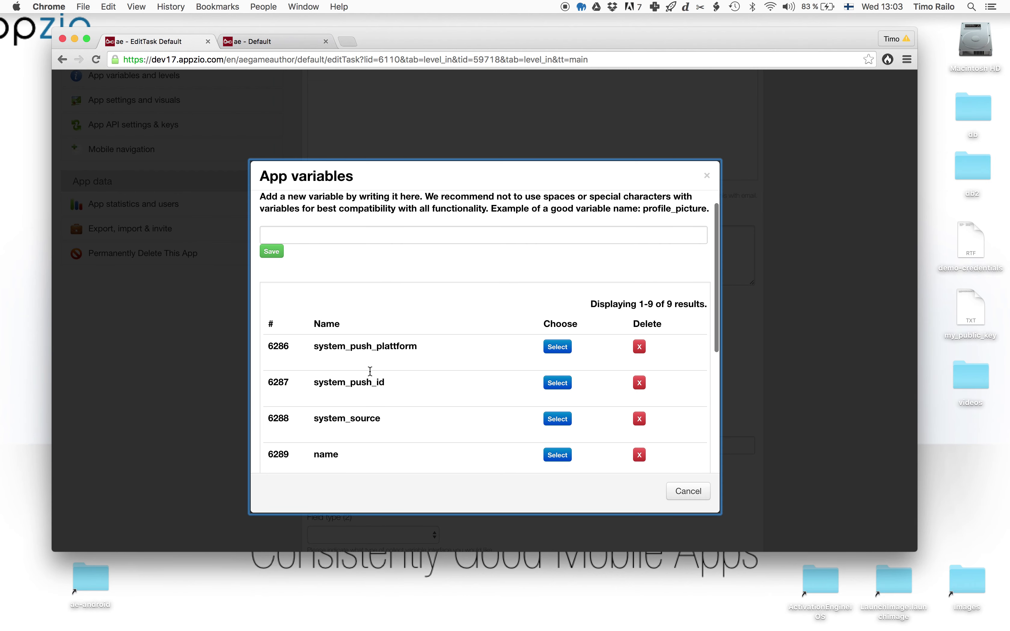
{"action": "scroll", "coordinate": [369, 374], "scroll_direction": "down", "scroll_amount": 3}
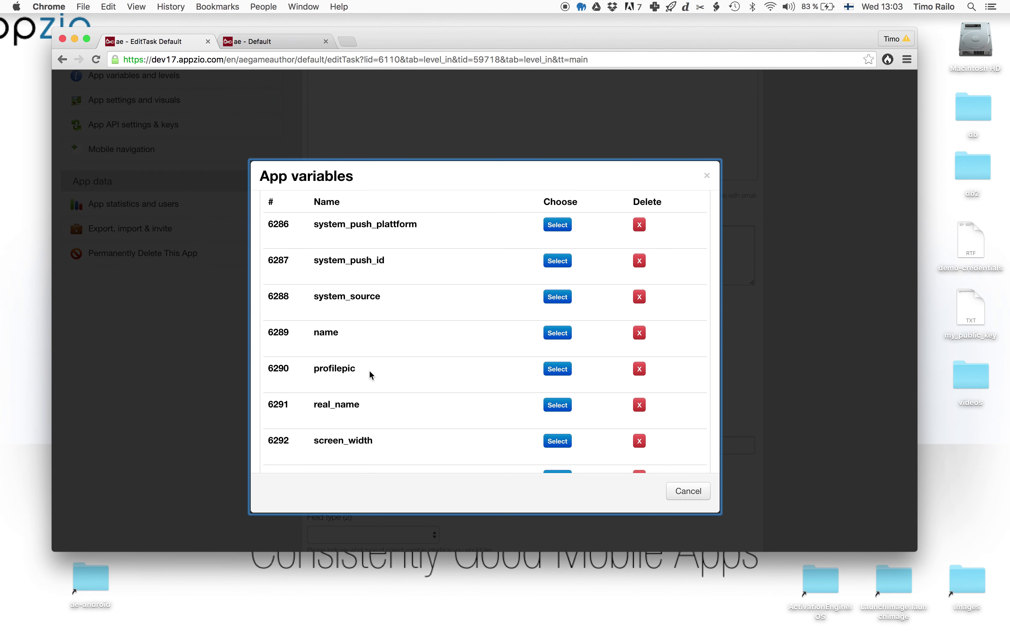
{"action": "scroll", "coordinate": [369, 370], "scroll_direction": "down", "scroll_amount": 2}
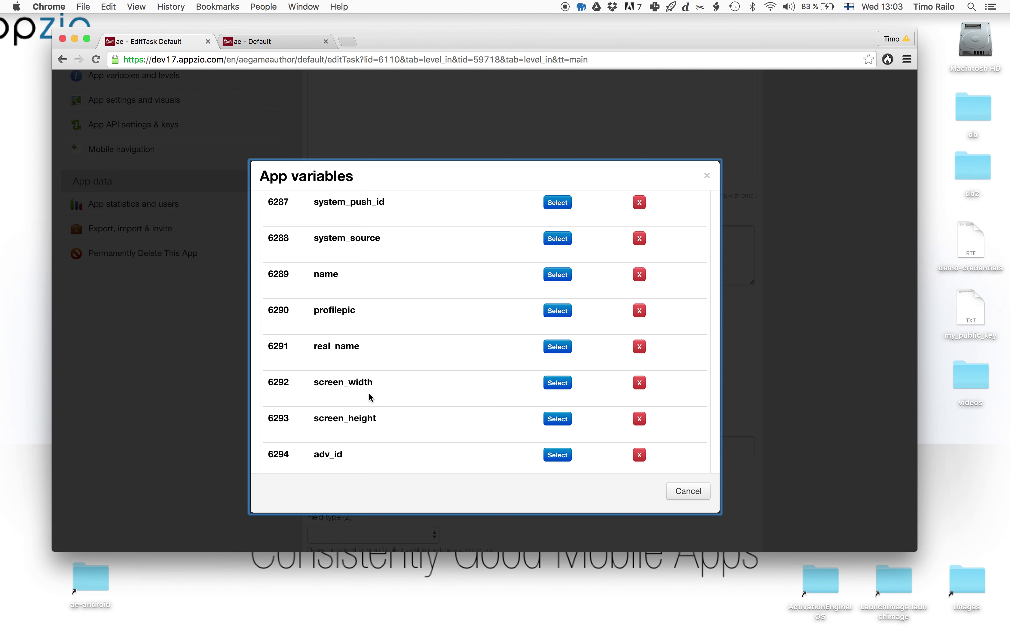
{"action": "left_click", "coordinate": [543, 273]}
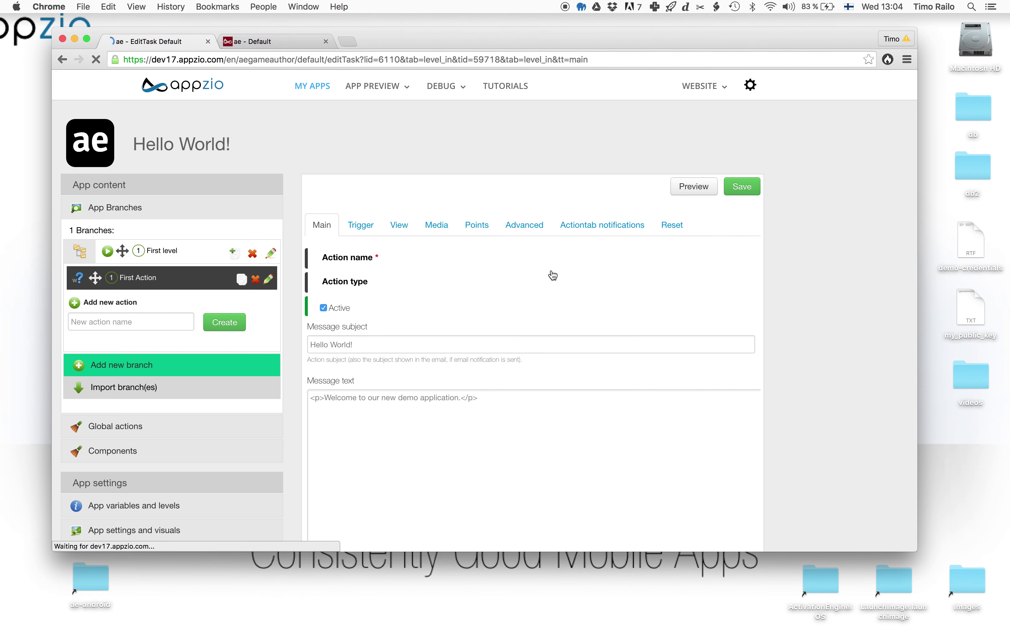
{"action": "scroll", "coordinate": [552, 276], "scroll_direction": "down", "scroll_amount": 15}
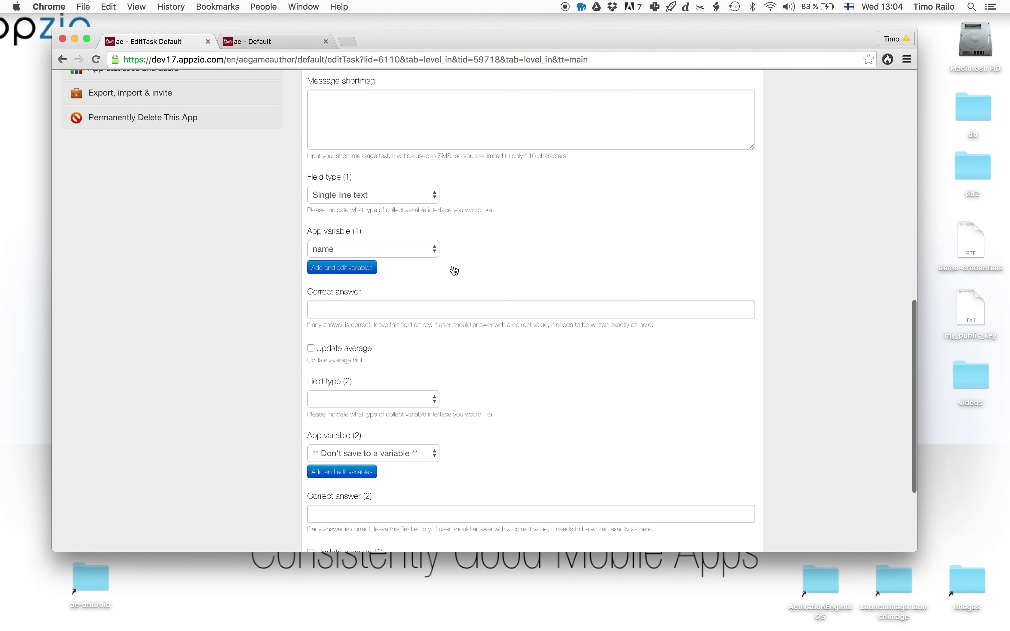
{"action": "scroll", "coordinate": [640, 277], "scroll_direction": "down", "scroll_amount": 3}
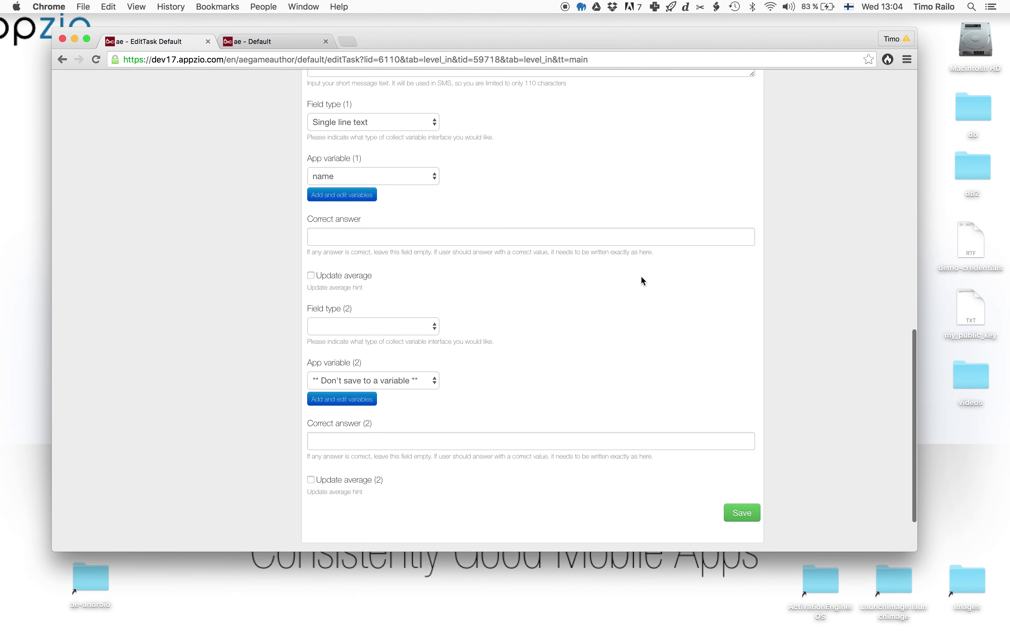
{"action": "scroll", "coordinate": [641, 278], "scroll_direction": "up", "scroll_amount": 20}
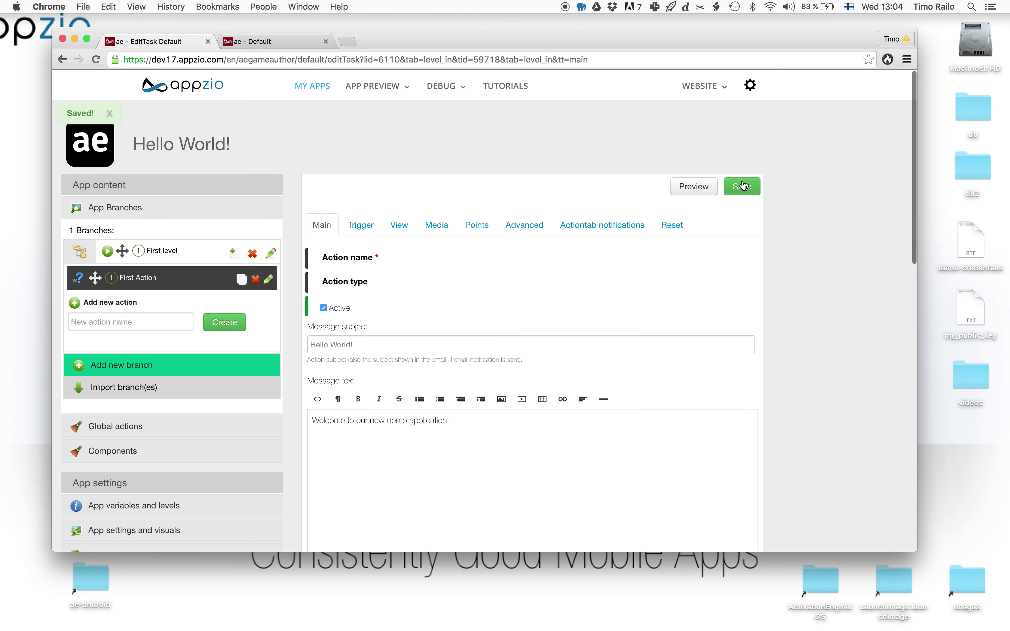
{"action": "left_click", "coordinate": [743, 186]}
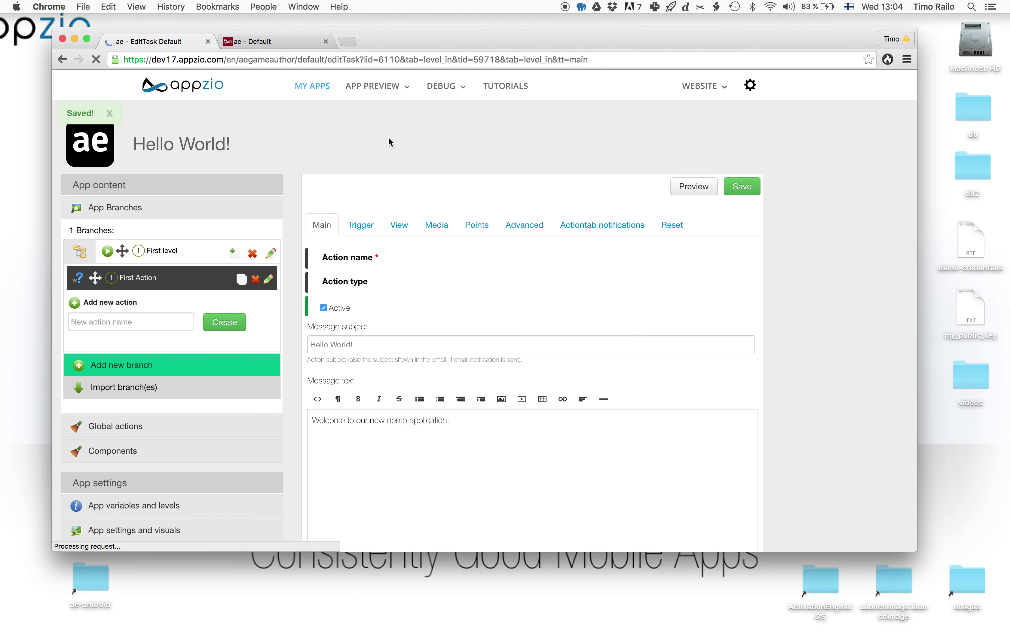
Add a new action named "Hello" to the First level branch
{"action": "scroll", "coordinate": [574, 303], "scroll_direction": "down", "scroll_amount": 3}
{"action": "scroll", "coordinate": [574, 303], "scroll_direction": "down", "scroll_amount": 3}
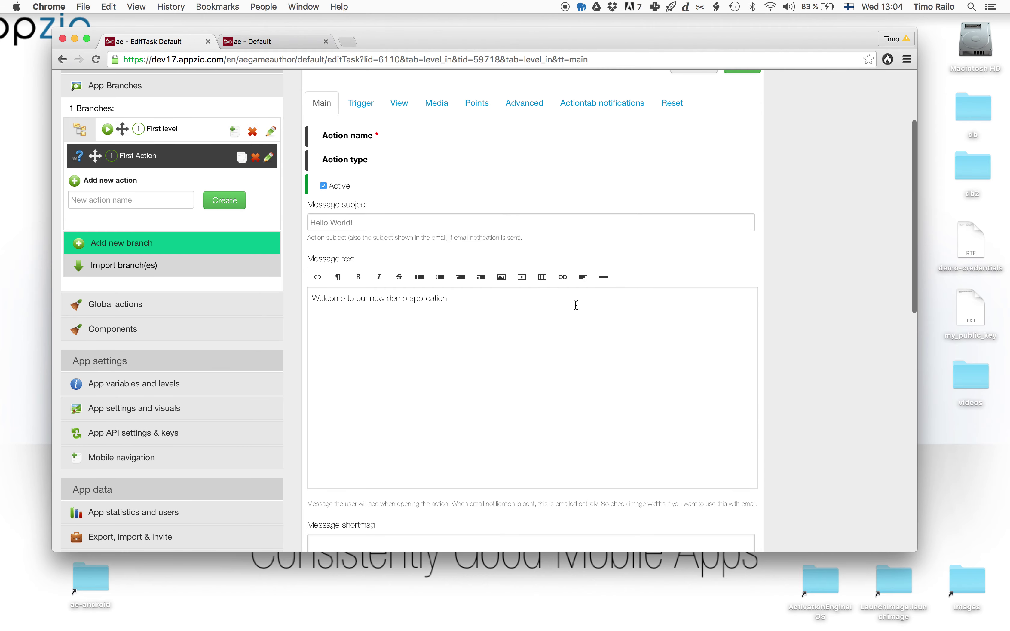
{"action": "scroll", "coordinate": [574, 303], "scroll_direction": "down", "scroll_amount": 9}
{"action": "scroll", "coordinate": [575, 303], "scroll_direction": "up", "scroll_amount": 15}
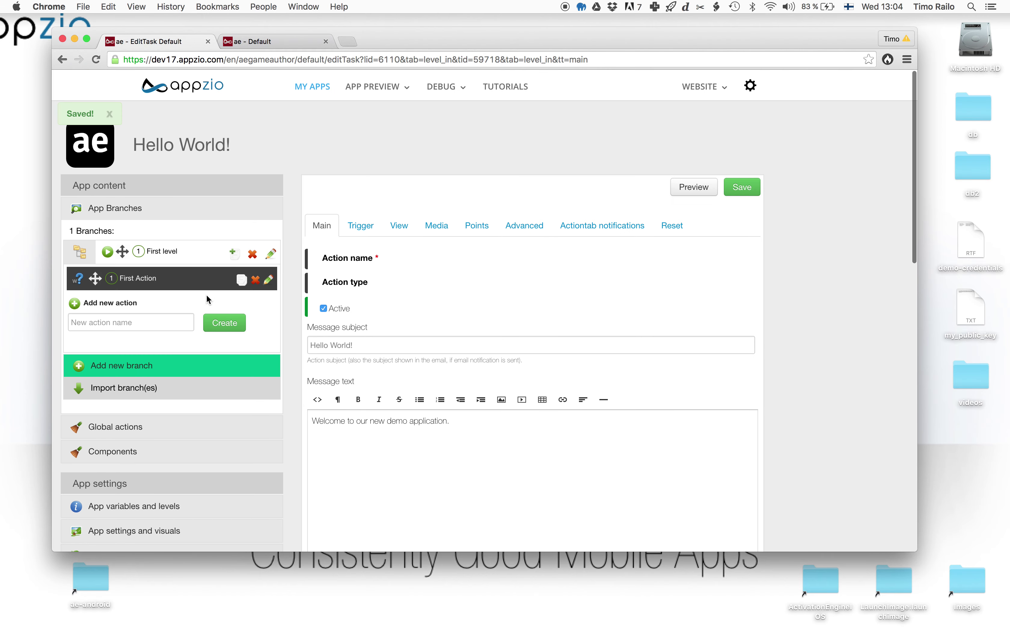
{"action": "left_click", "coordinate": [168, 322]}
{"action": "type", "text": "Hello"}
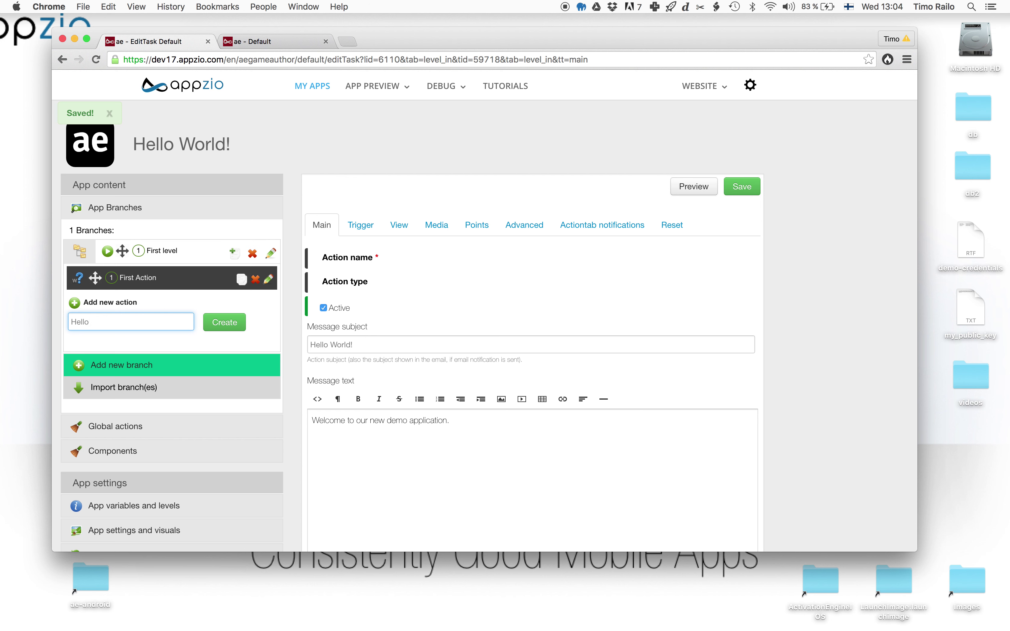
{"action": "key", "text": "Return"}
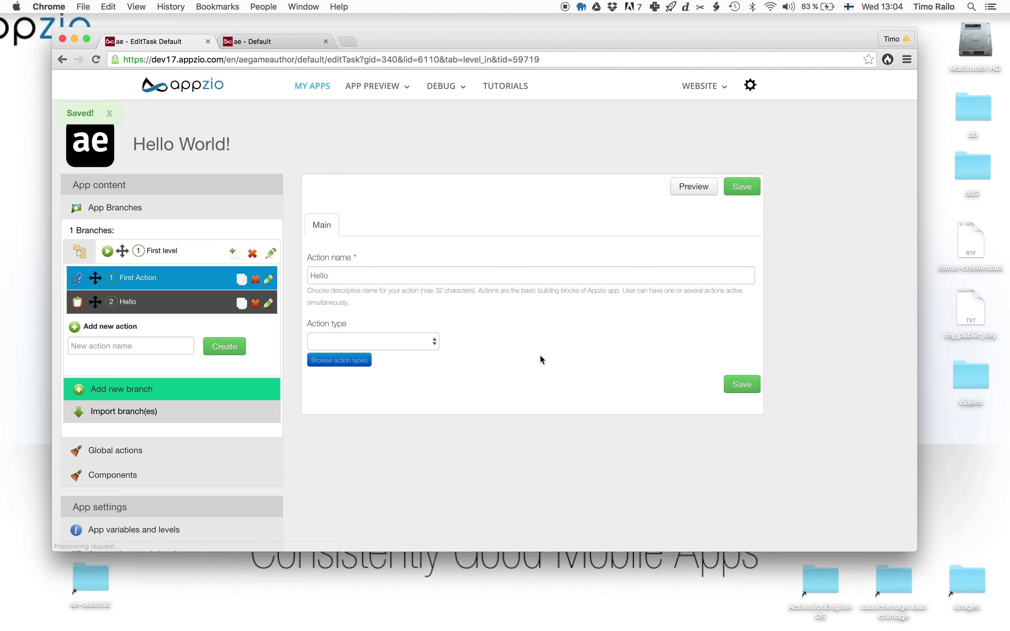
Set the Hello action's type to Message and mark it as active
{"action": "left_click", "coordinate": [425, 341]}
{"action": "key", "text": "m"}
{"action": "key", "text": "Return"}
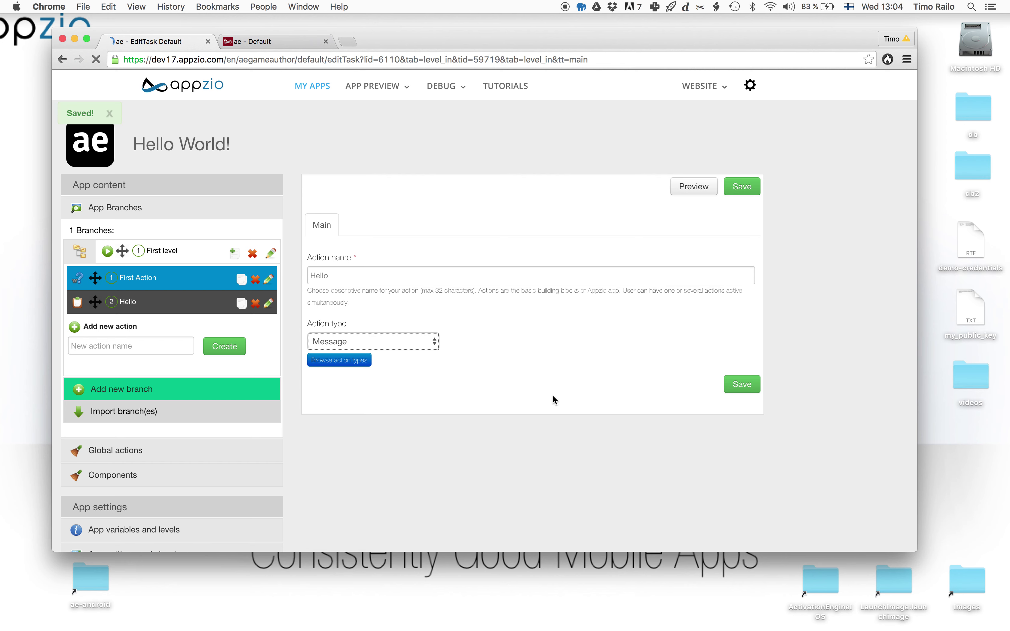
{"action": "left_click", "coordinate": [322, 363]}
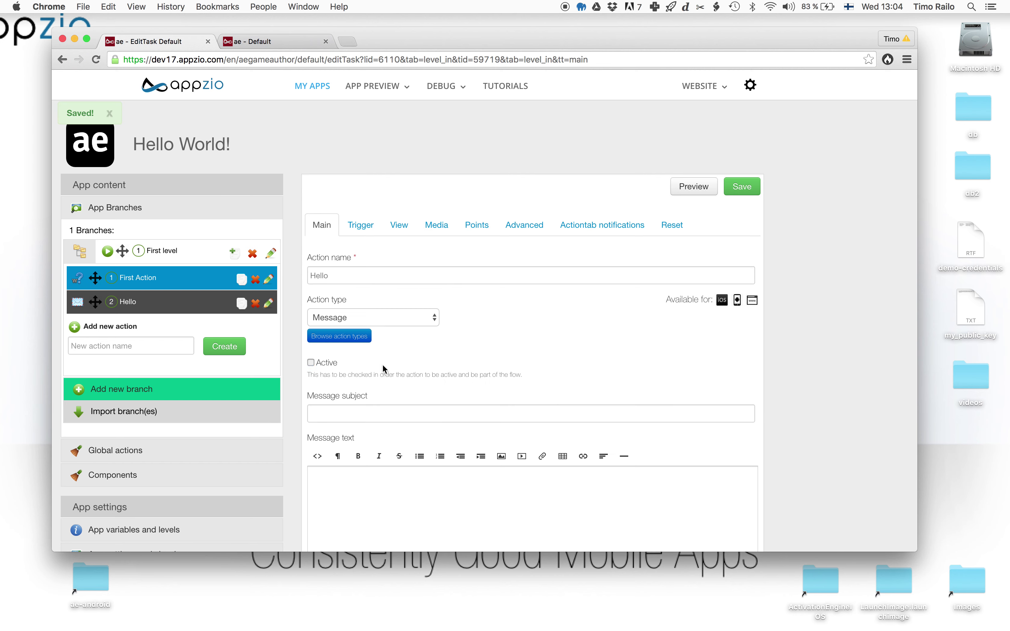
Enter "Welcome!" as the Hello action's message subject
{"action": "scroll", "coordinate": [682, 436], "scroll_direction": "down", "scroll_amount": 5}
{"action": "scroll", "coordinate": [682, 436], "scroll_direction": "down", "scroll_amount": 6}
{"action": "scroll", "coordinate": [681, 430], "scroll_direction": "up", "scroll_amount": 2}
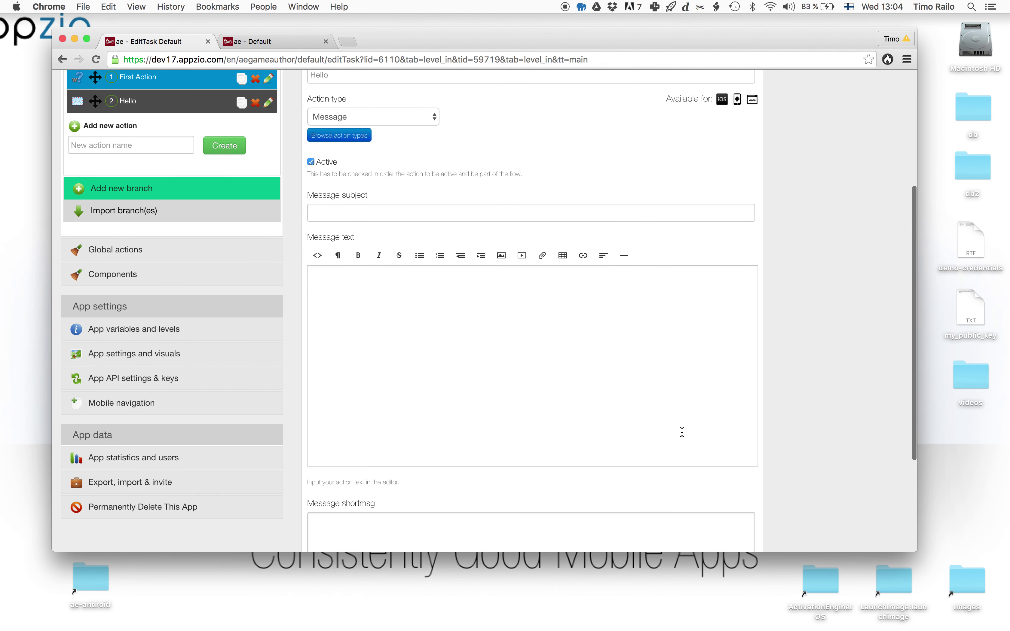
{"action": "left_click", "coordinate": [361, 212]}
{"action": "type", "text": "Welcome!"}
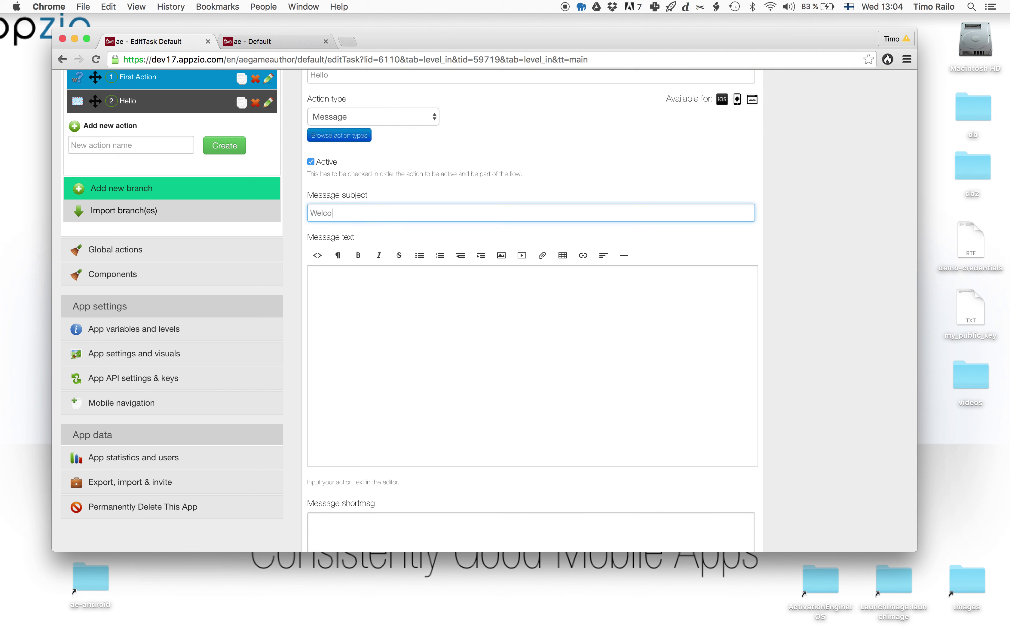
Write "Welcome {name}," as the Hello action's message text and save the action
{"action": "left_click", "coordinate": [407, 357]}
{"action": "type", "text": "Welcome,"}
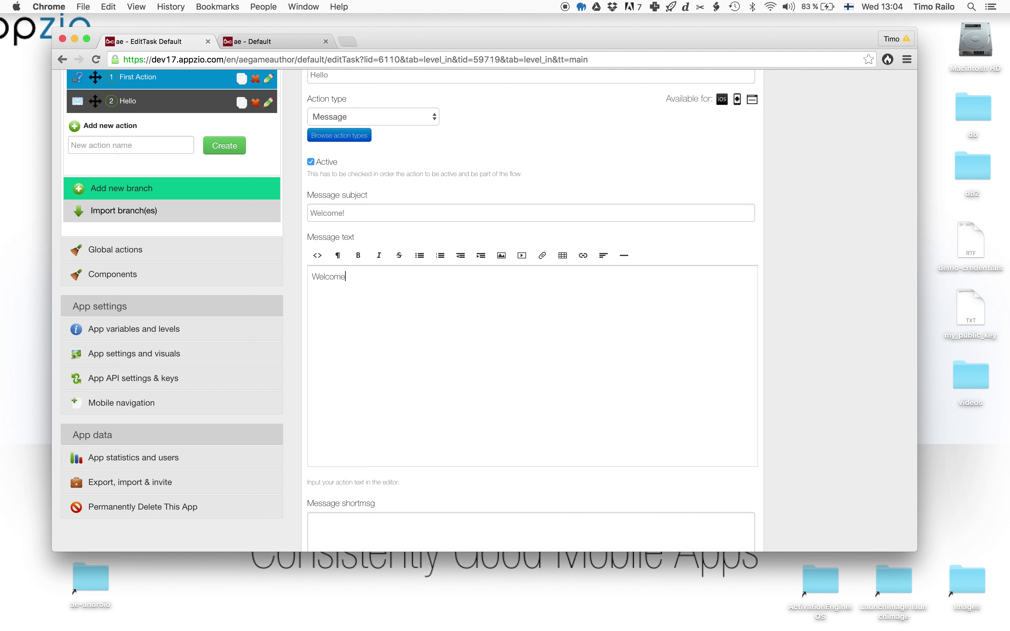
{"action": "key", "text": "Return"}
{"action": "key", "text": "BackSpace"}
{"action": "key", "text": "BackSpace"}
{"action": "type", "text": "{{"}
{"action": "type", "text": "name}},"}
{"action": "key", "text": "Return"}
{"action": "key", "text": "BackSpace"}
{"action": "key", "text": "Left"}
{"action": "key", "text": "BackSpace"}
{"action": "key", "text": "Left"}
{"action": "key", "text": "Left"}
{"action": "key", "text": "Left"}
{"action": "key", "text": "Left"}
{"action": "key", "text": "Left"}
{"action": "key", "text": "BackSpace"}
{"action": "left_click", "coordinate": [584, 370]}
{"action": "scroll", "coordinate": [821, 393], "scroll_direction": "up", "scroll_amount": 1}
{"action": "scroll", "coordinate": [821, 393], "scroll_direction": "up", "scroll_amount": 5}
{"action": "key", "text": "super+r"}
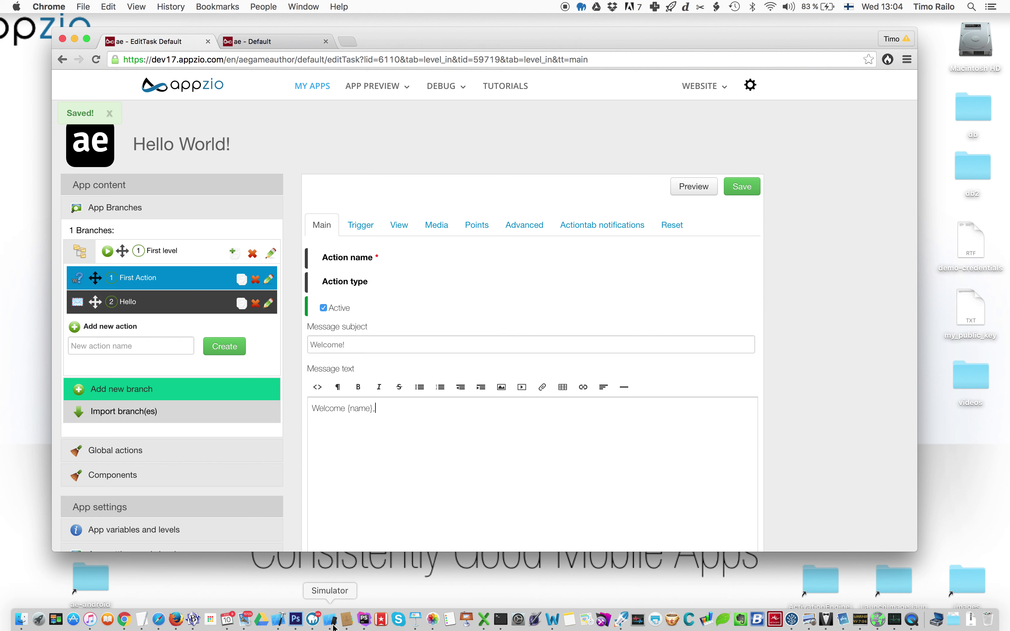
Switch to the iPhone Simulator, go to the app's Home, refresh it and open First level
{"action": "left_click", "coordinate": [333, 621]}
{"action": "left_click", "coordinate": [322, 130]}
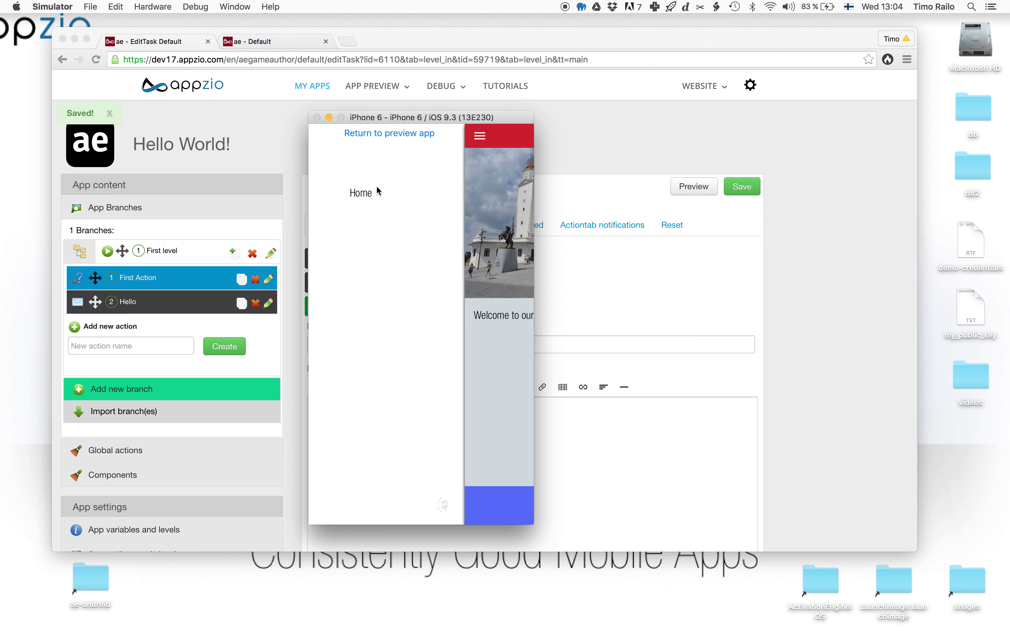
{"action": "left_click", "coordinate": [366, 199]}
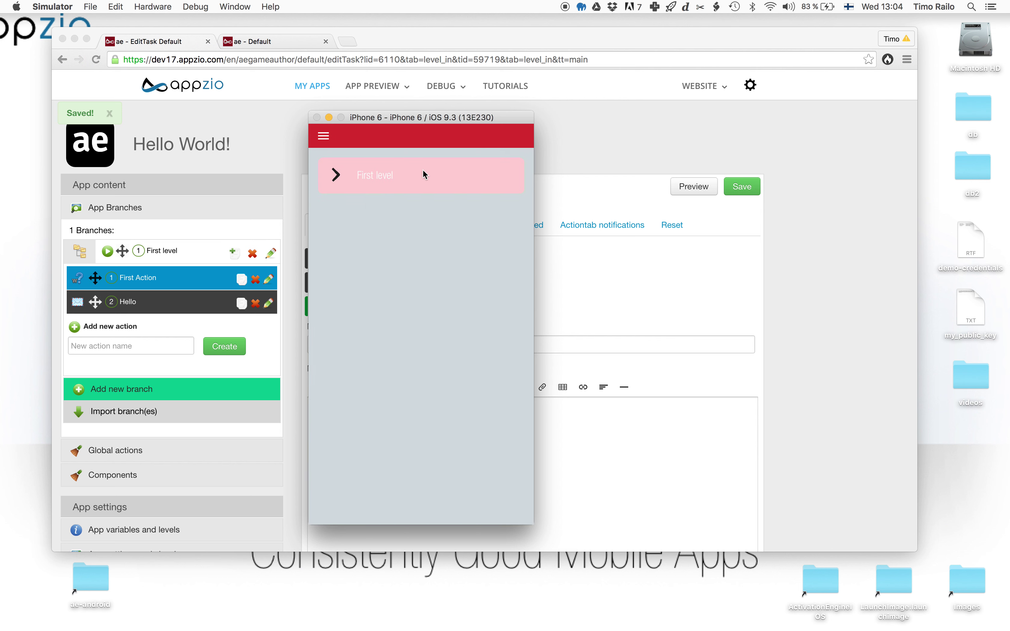
{"action": "left_click", "coordinate": [395, 150]}
{"action": "left_click_drag", "start_coordinate": [423, 156], "coordinate": [421, 478]}
{"action": "left_click", "coordinate": [386, 172]}
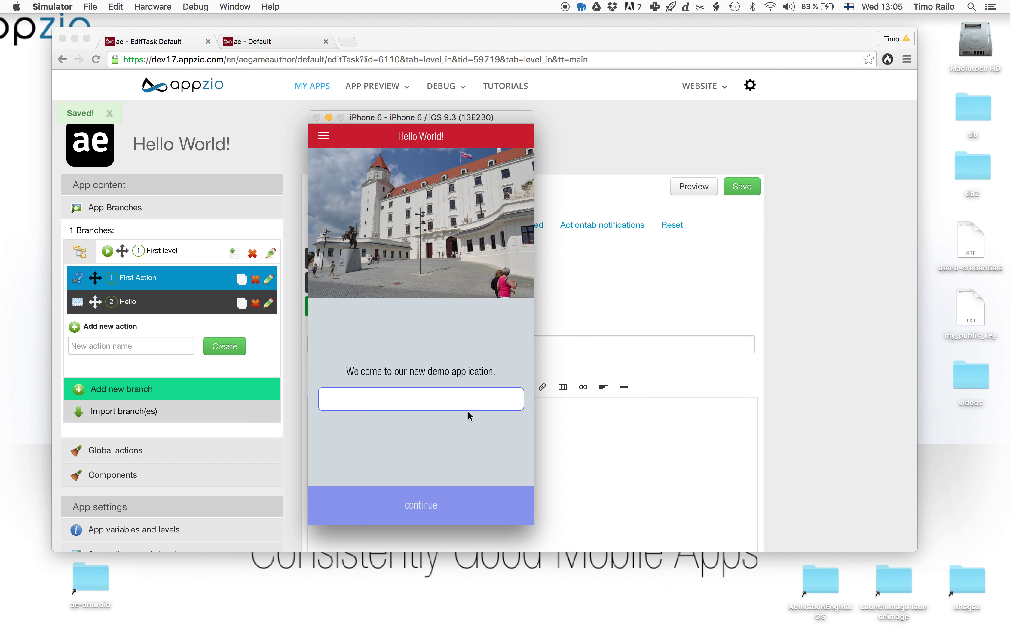
Enter a first name in the welcome screen's text field and continue to the following screen
{"action": "left_click", "coordinate": [445, 399]}
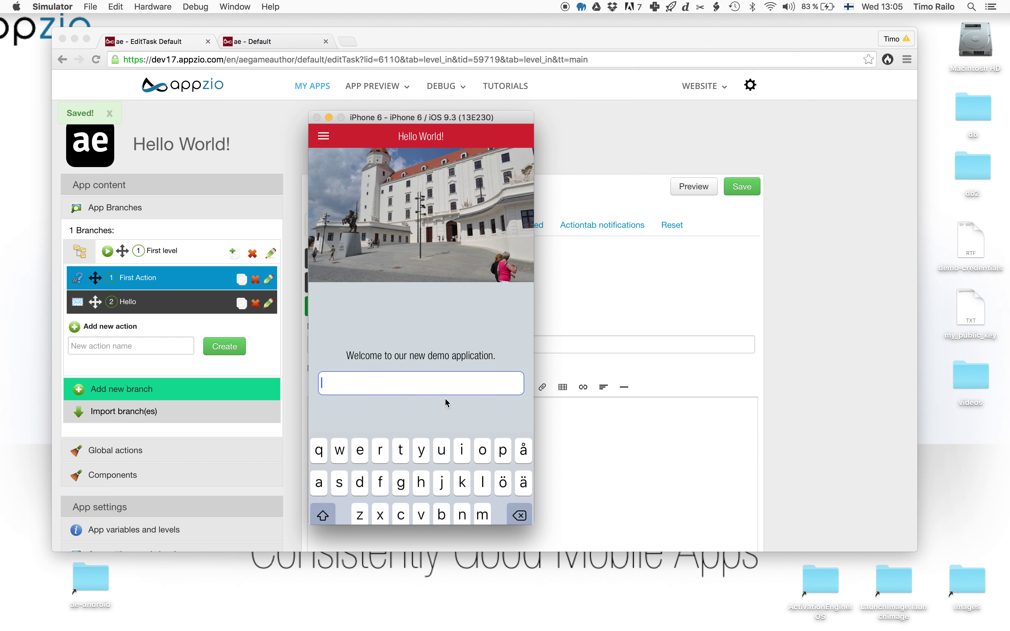
{"action": "type", "text": "Timo"}
{"action": "left_click", "coordinate": [436, 349]}
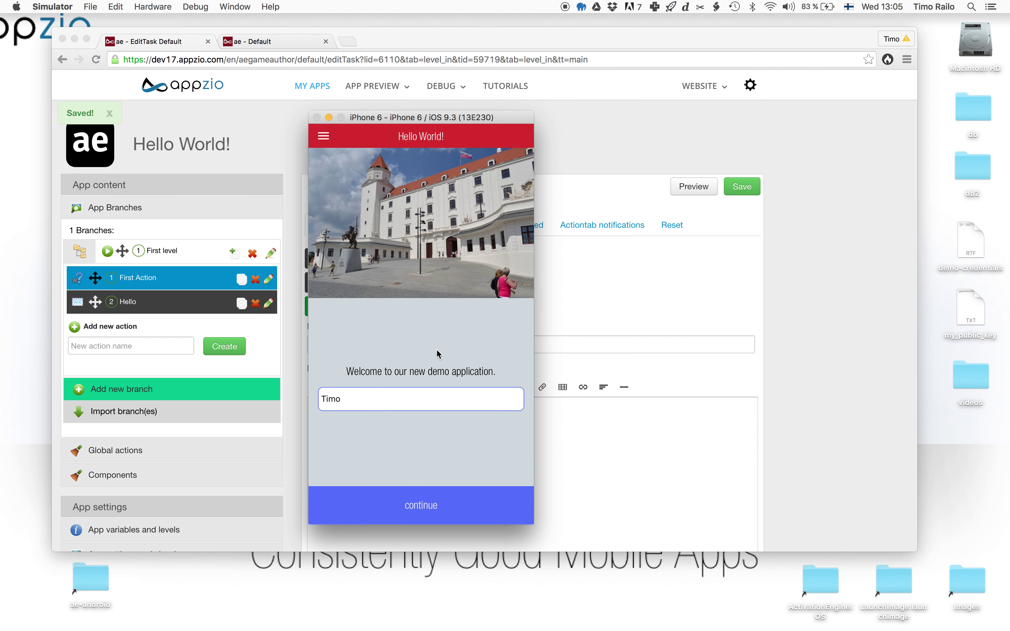
{"action": "left_click", "coordinate": [422, 506]}
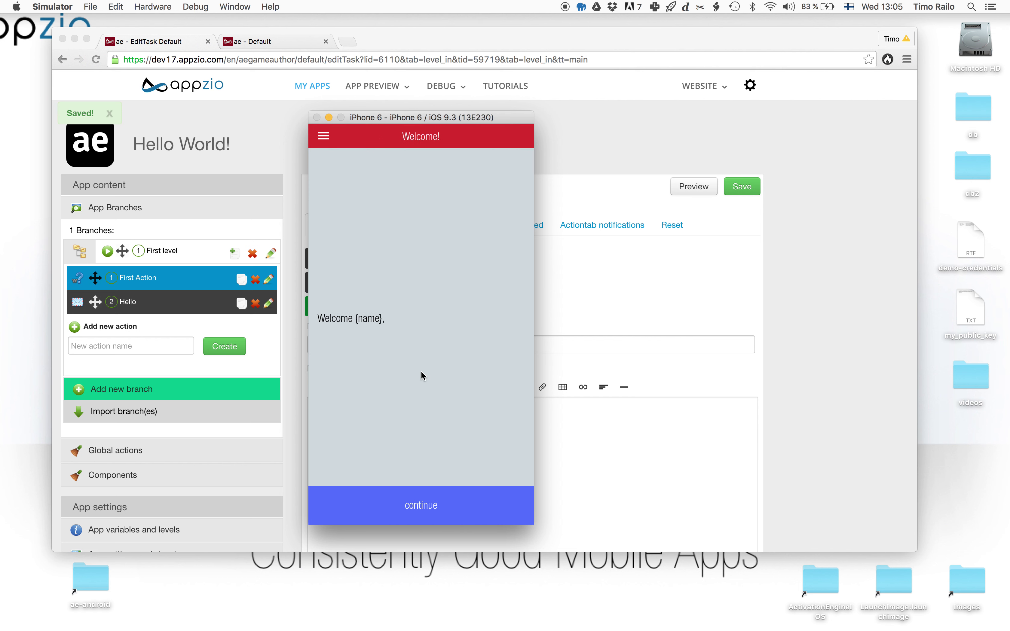
Switch back to Chrome, correct the Hello message text to "Welcome {{name}}," and save the action
{"action": "left_click", "coordinate": [593, 446]}
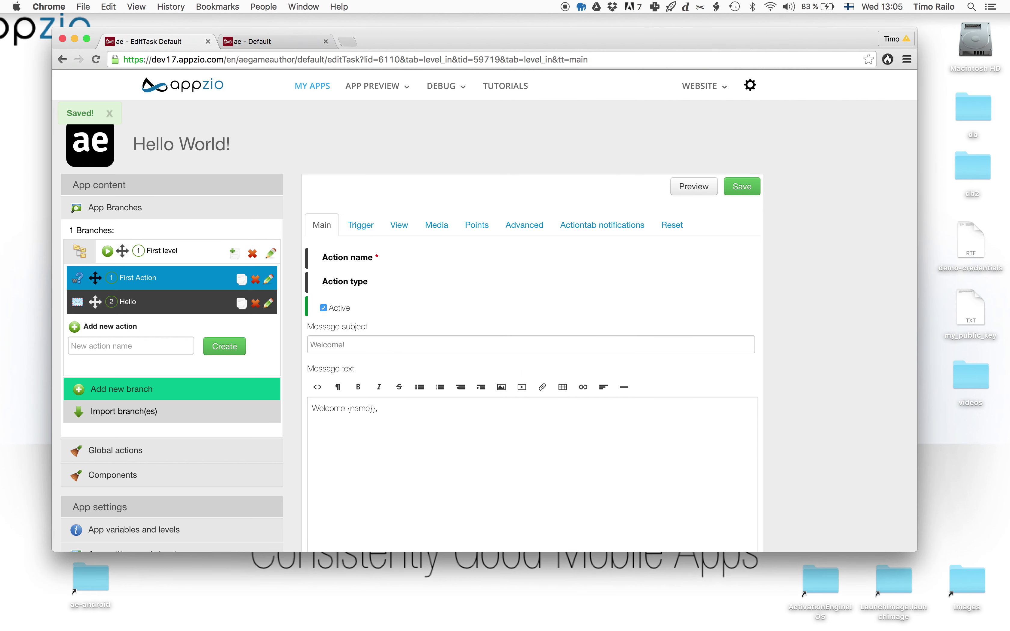
{"action": "left_click", "coordinate": [350, 408]}
{"action": "type", "text": "{"}
{"action": "left_click", "coordinate": [740, 185]}
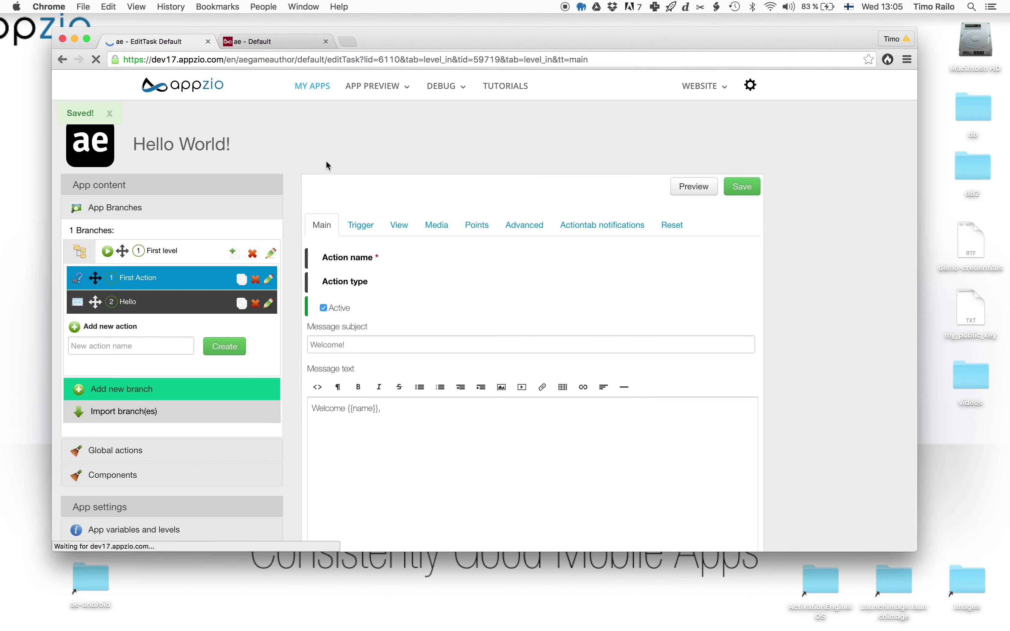
In the iPhone Simulator, refresh the app's Home, open First level to check the greeting, and return to Home
{"action": "left_click", "coordinate": [323, 136]}
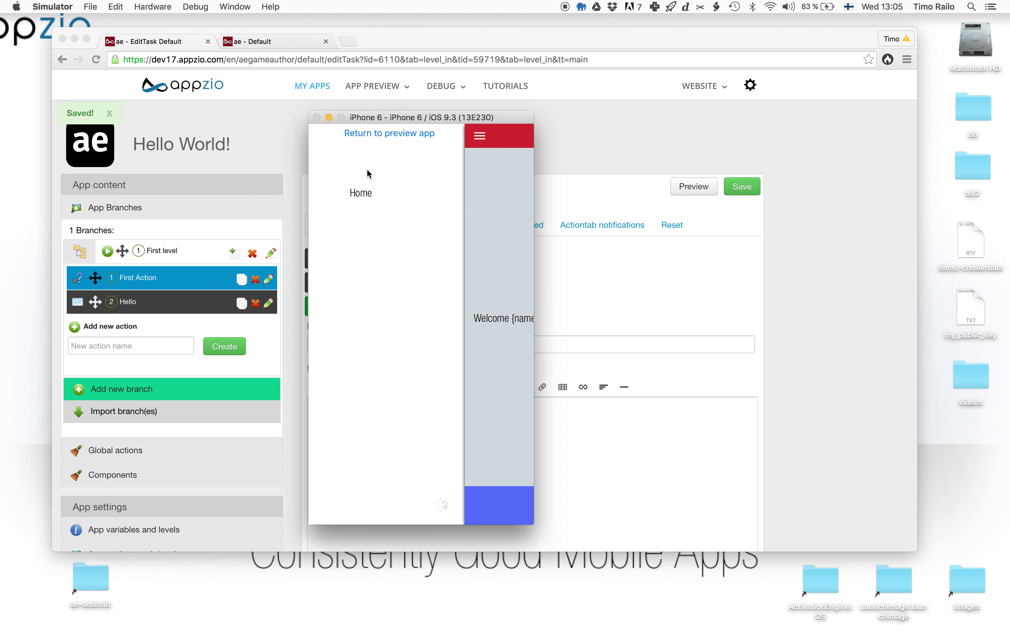
{"action": "left_click", "coordinate": [354, 193]}
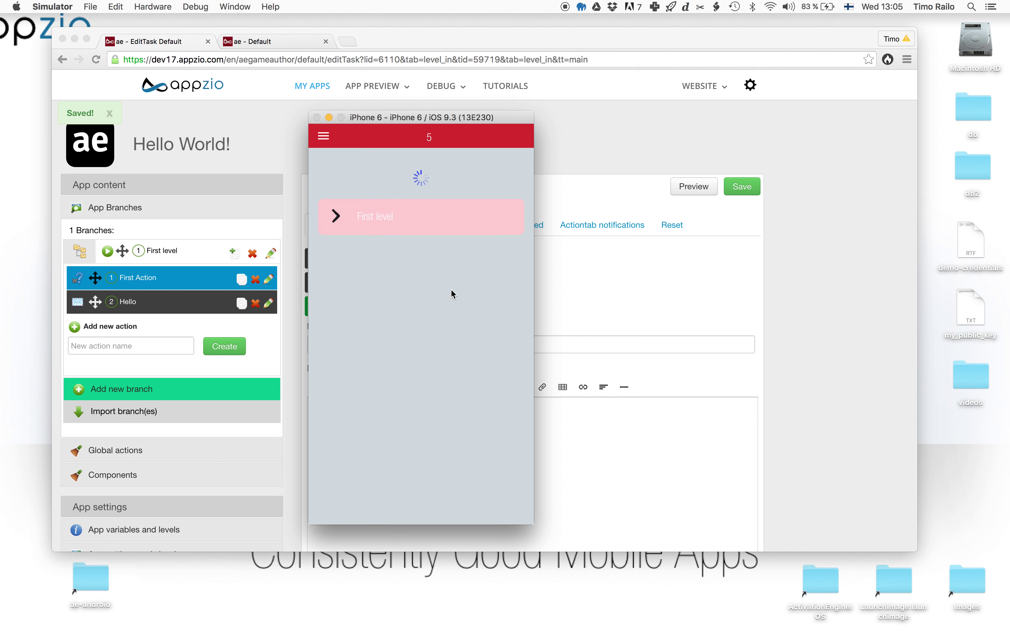
{"action": "left_click", "coordinate": [388, 166]}
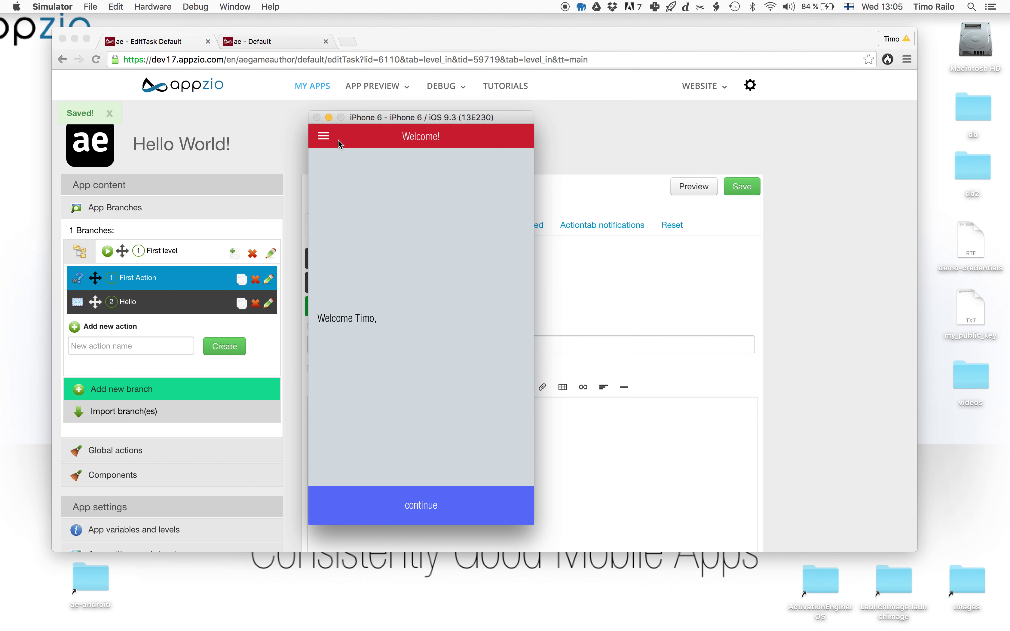
{"action": "left_click", "coordinate": [321, 138]}
{"action": "left_click", "coordinate": [357, 195]}
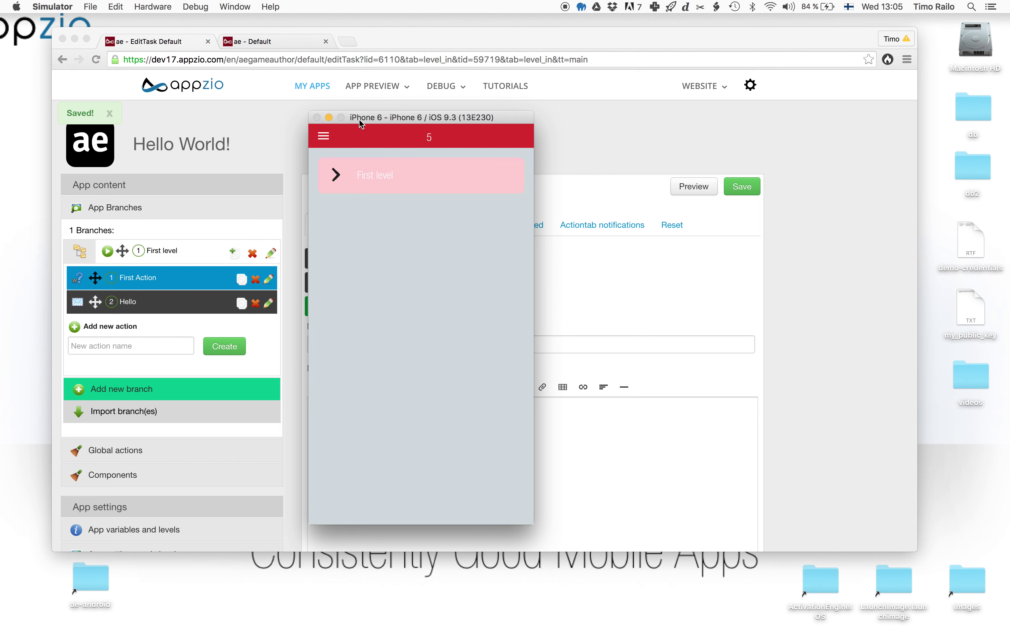
{"action": "left_click_drag", "start_coordinate": [360, 123], "coordinate": [423, 190]}
Switch back to Chrome and add a new app branch named "{{name}}'s content"
{"action": "left_click", "coordinate": [168, 404]}
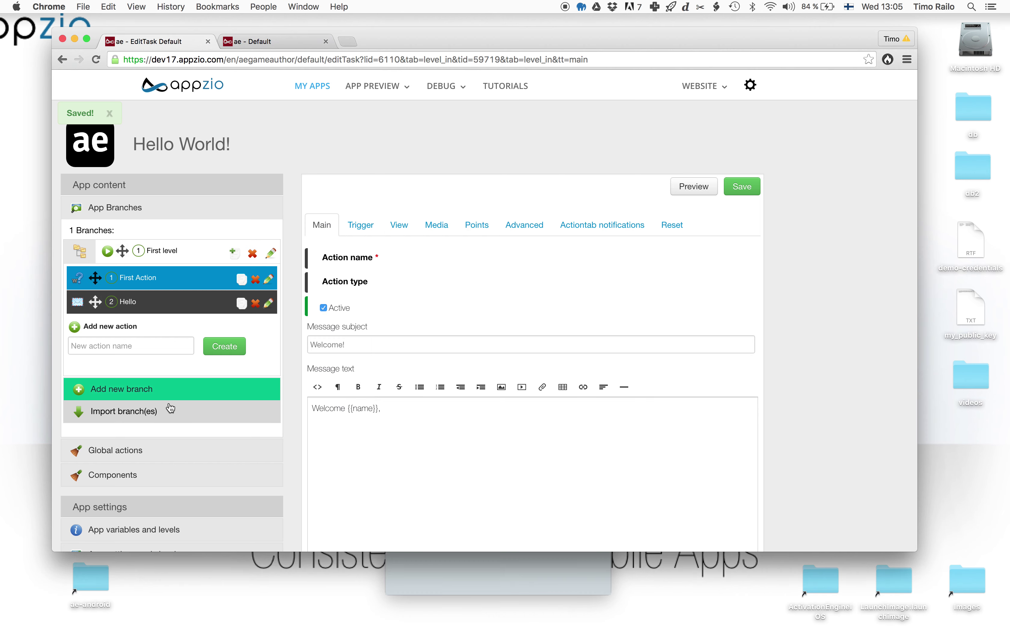
{"action": "left_click", "coordinate": [135, 391]}
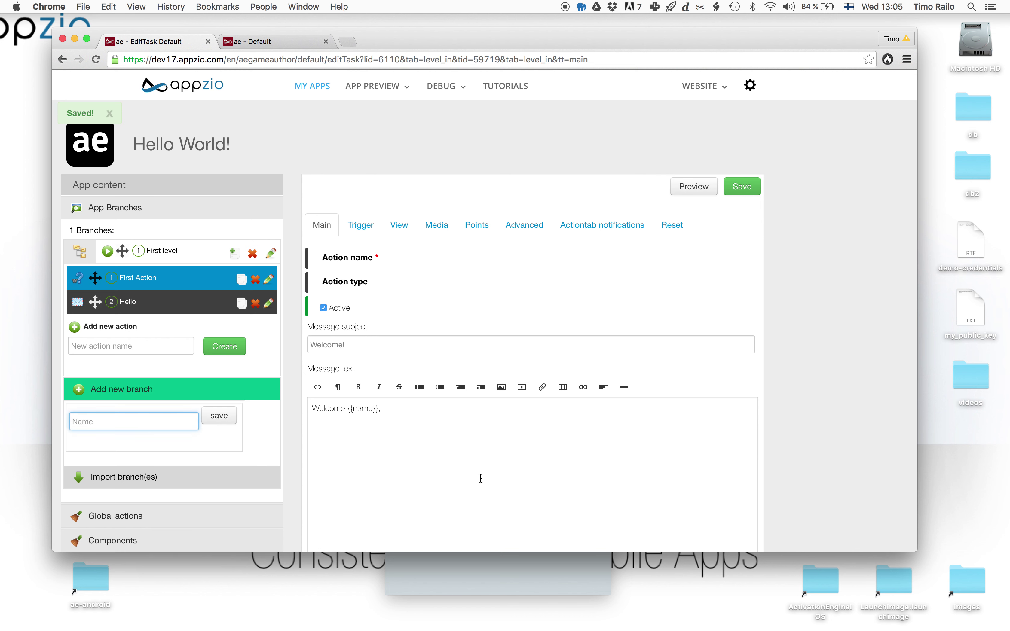
{"action": "type", "text": "Timo's"}
{"action": "key", "text": "super+a"}
{"action": "type", "text": "{{name}}'s content"}
{"action": "key", "text": "Return"}
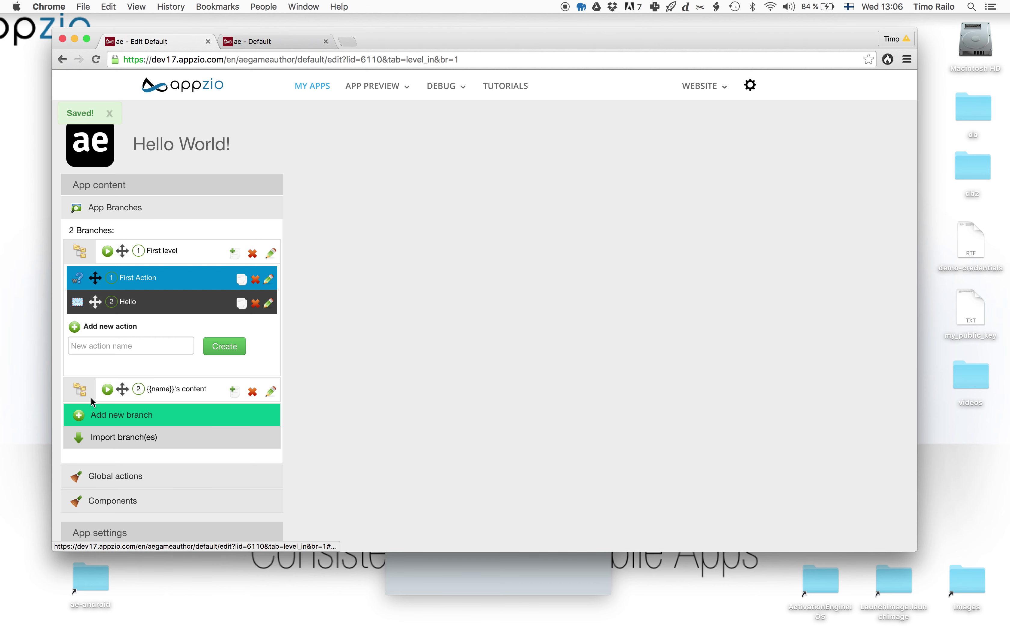
Create an action named "Hi there!" in the {{name}}'s content branch
{"action": "left_click", "coordinate": [66, 394]}
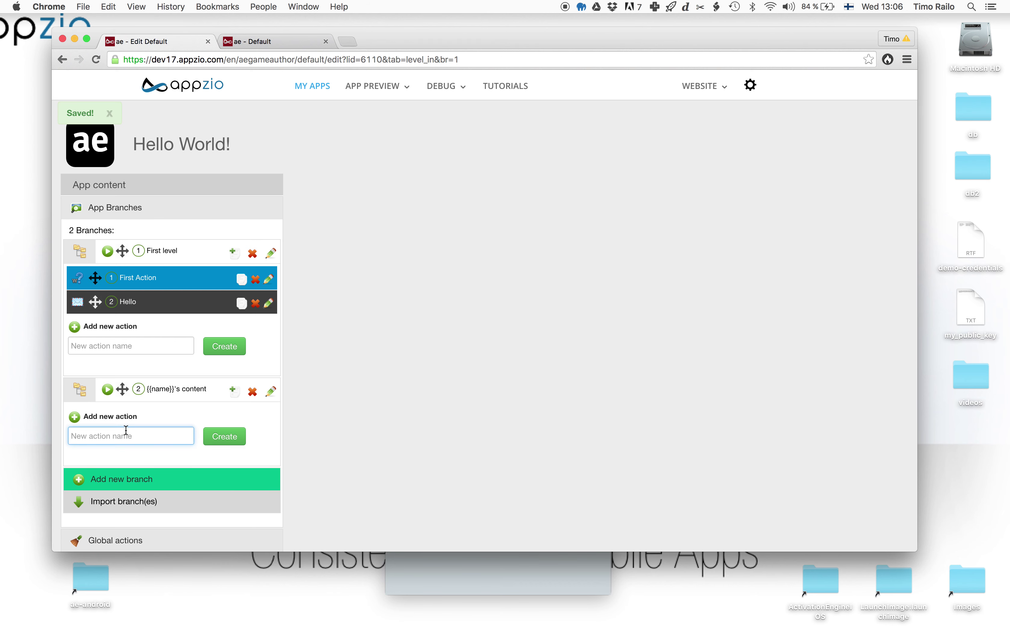
{"action": "type", "text": "Hi there!"}
{"action": "key", "text": "Return"}
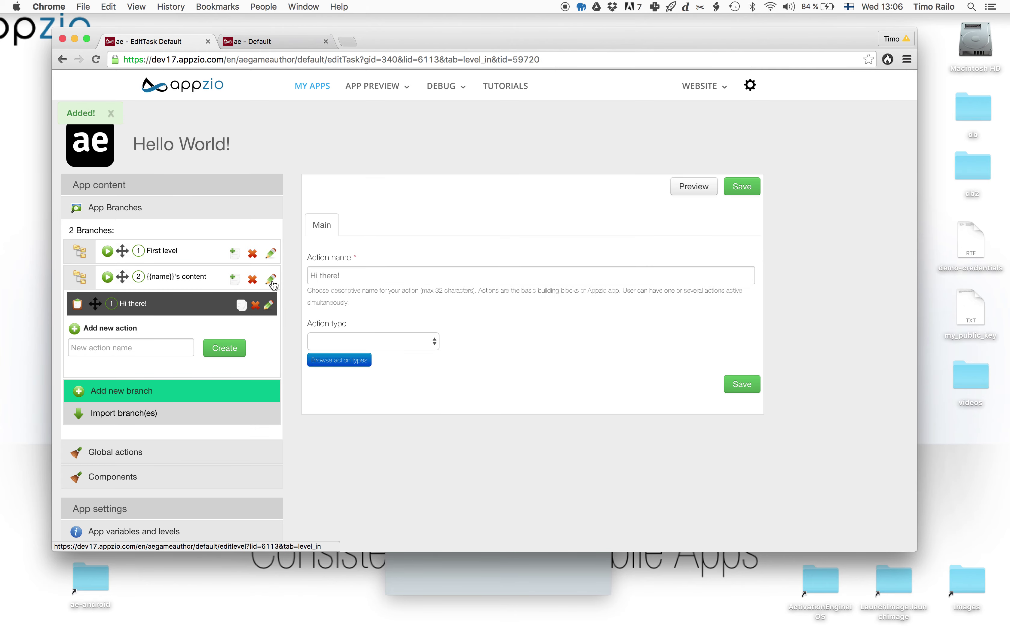
Open the {{name}}'s content branch for editing and set its branch trigger to On Variable Value
{"action": "left_click", "coordinate": [272, 283]}
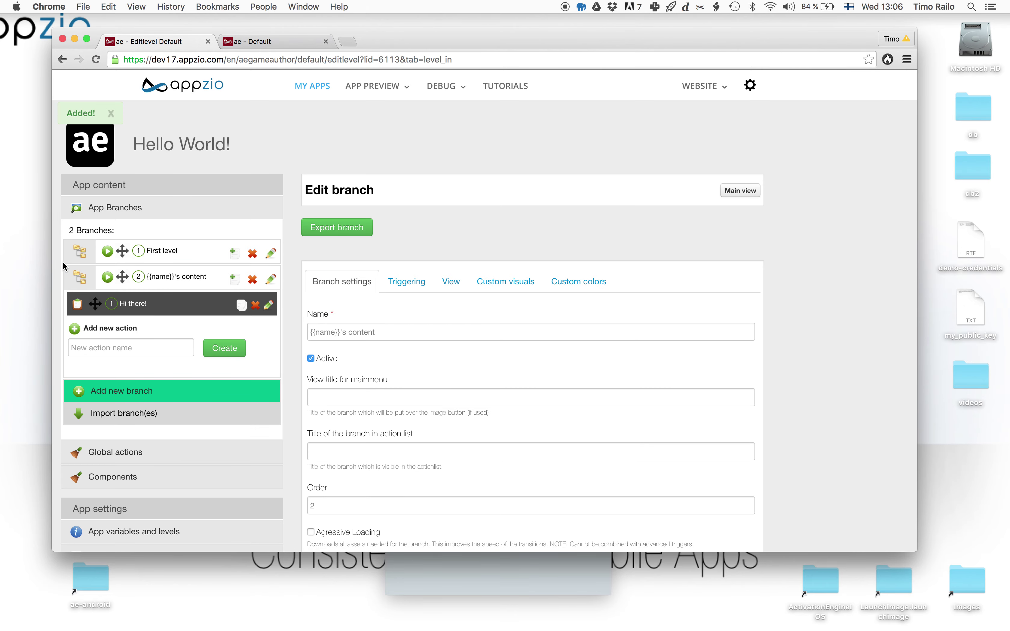
{"action": "left_click", "coordinate": [412, 282]}
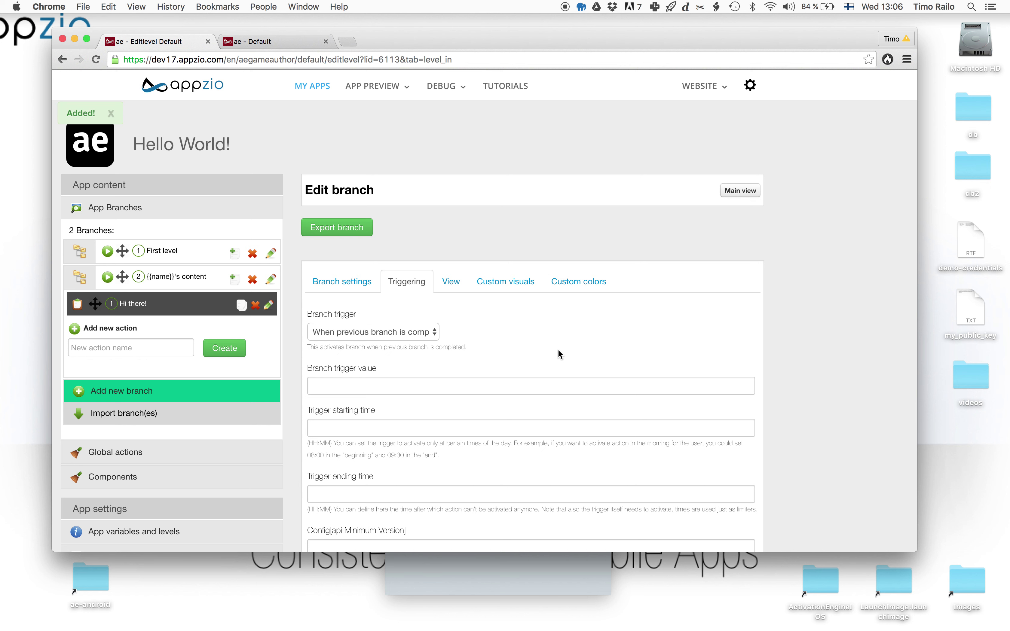
{"action": "scroll", "coordinate": [558, 355], "scroll_direction": "down", "scroll_amount": 5}
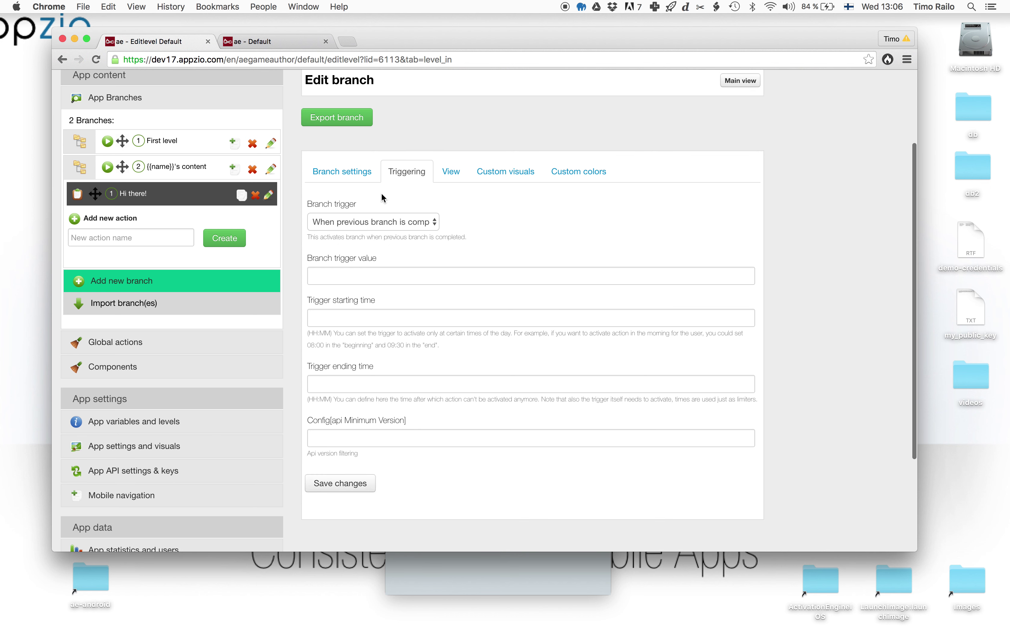
{"action": "left_click", "coordinate": [370, 223]}
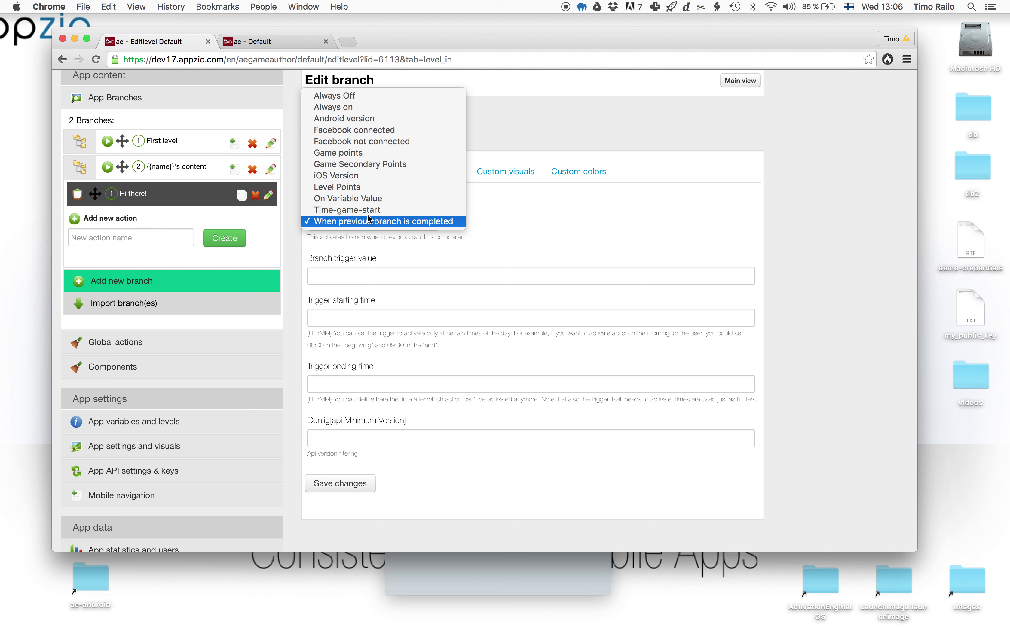
{"action": "left_click", "coordinate": [369, 199]}
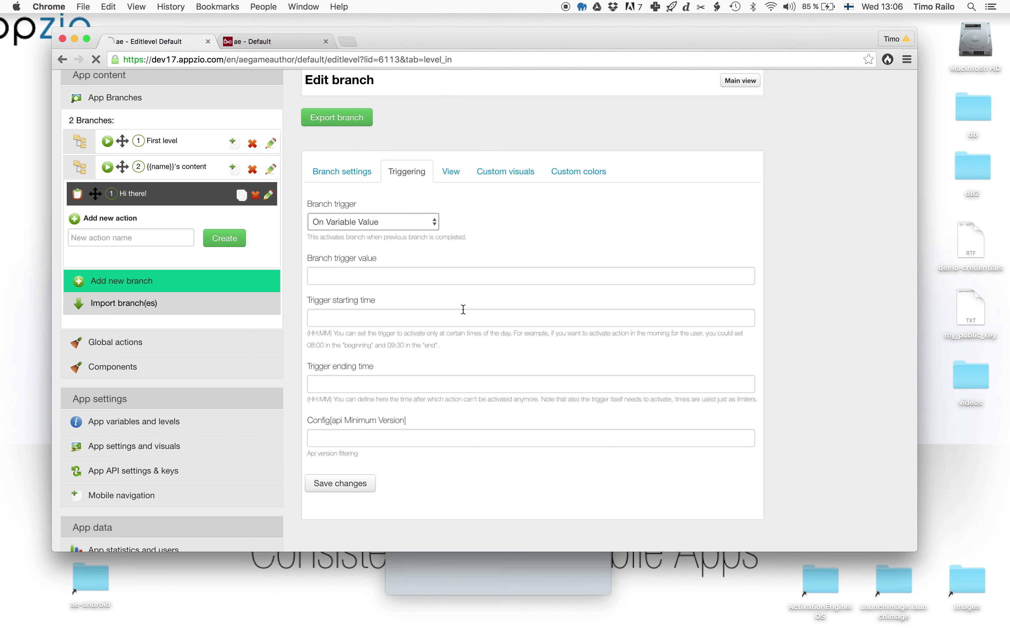
Configure the branch trigger with variable name, operator = (equals) and the tester's first name as value, and save the branch
{"action": "scroll", "coordinate": [463, 309], "scroll_direction": "down", "scroll_amount": 6}
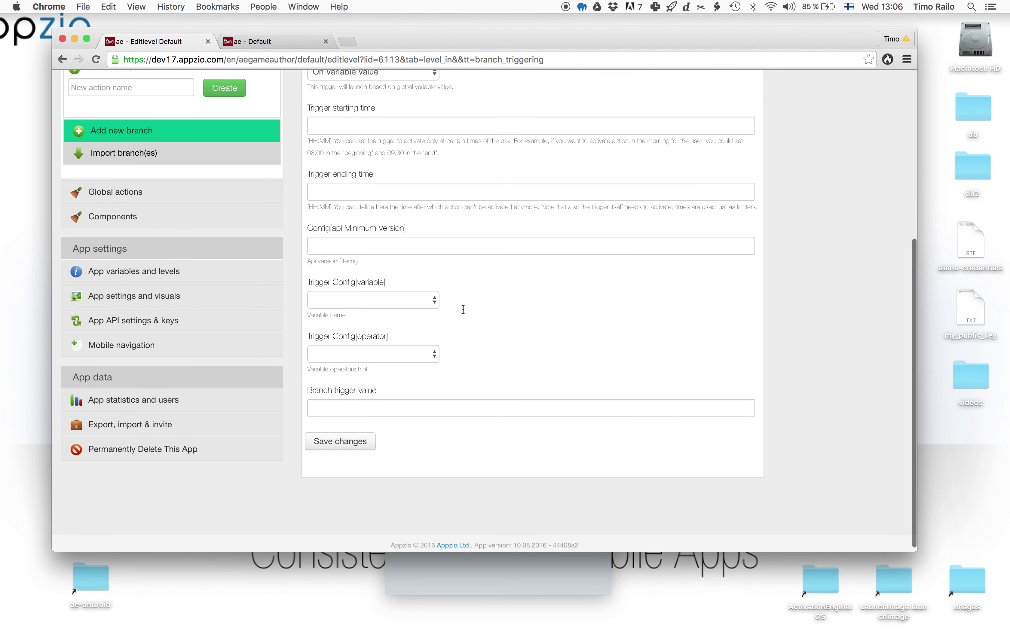
{"action": "left_click", "coordinate": [395, 304]}
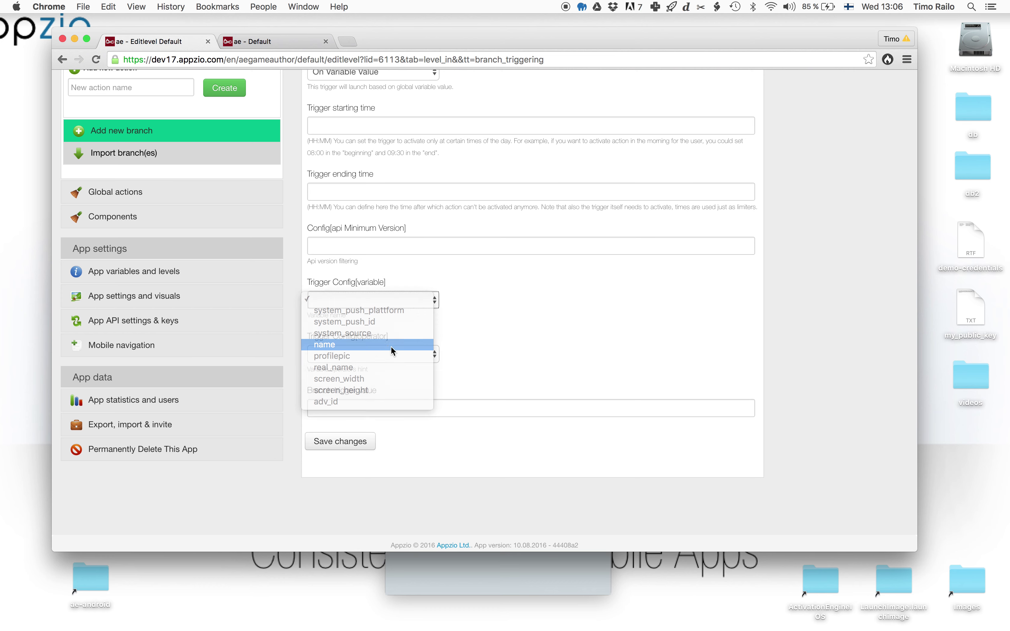
{"action": "left_click", "coordinate": [391, 345]}
{"action": "left_click", "coordinate": [393, 350]}
{"action": "left_click", "coordinate": [375, 366]}
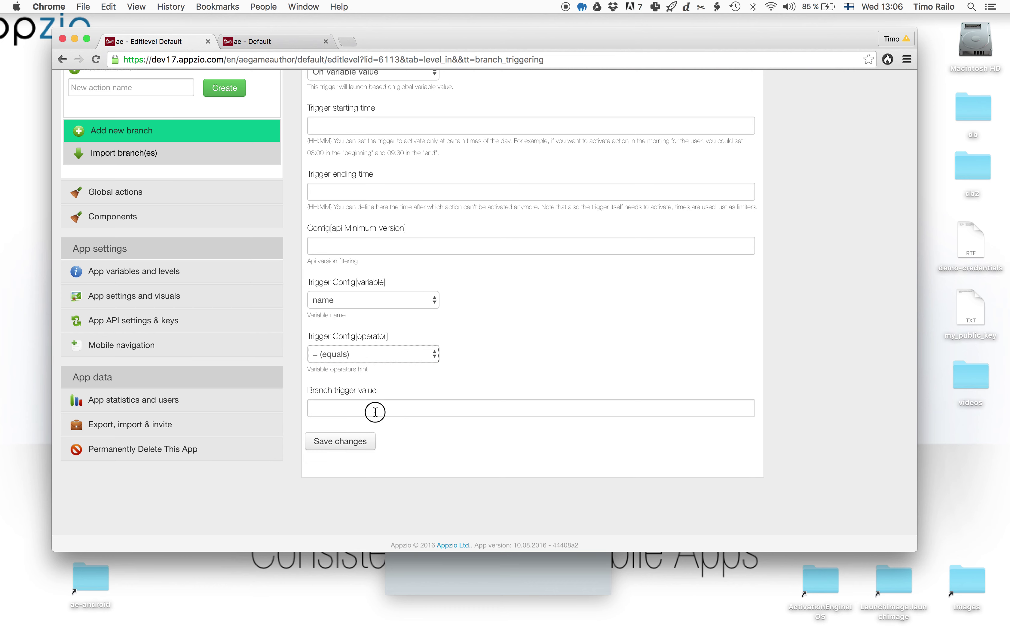
{"action": "left_click", "coordinate": [435, 408]}
{"action": "type", "text": "Timo"}
{"action": "key", "text": "Return"}
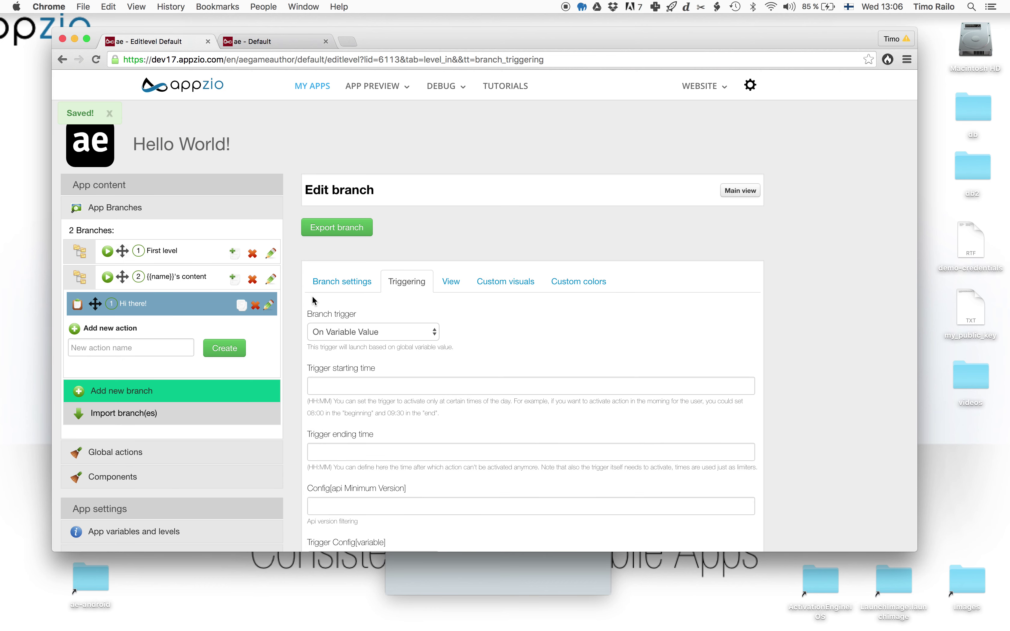
Open the Hi there! action for editing and set its action type to Message
{"action": "left_click", "coordinate": [271, 306]}
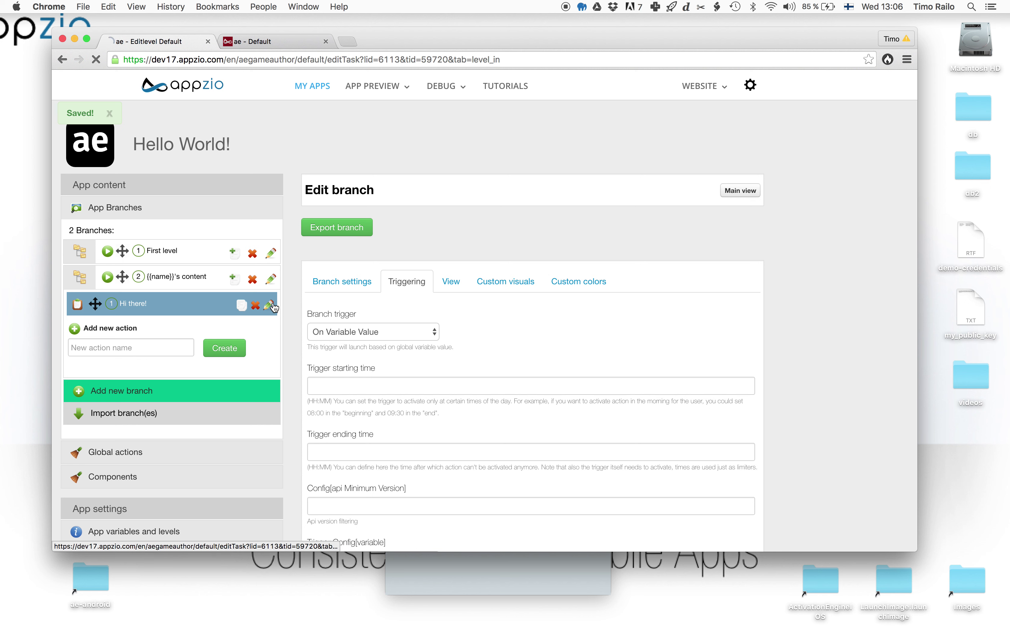
{"action": "left_click", "coordinate": [343, 341]}
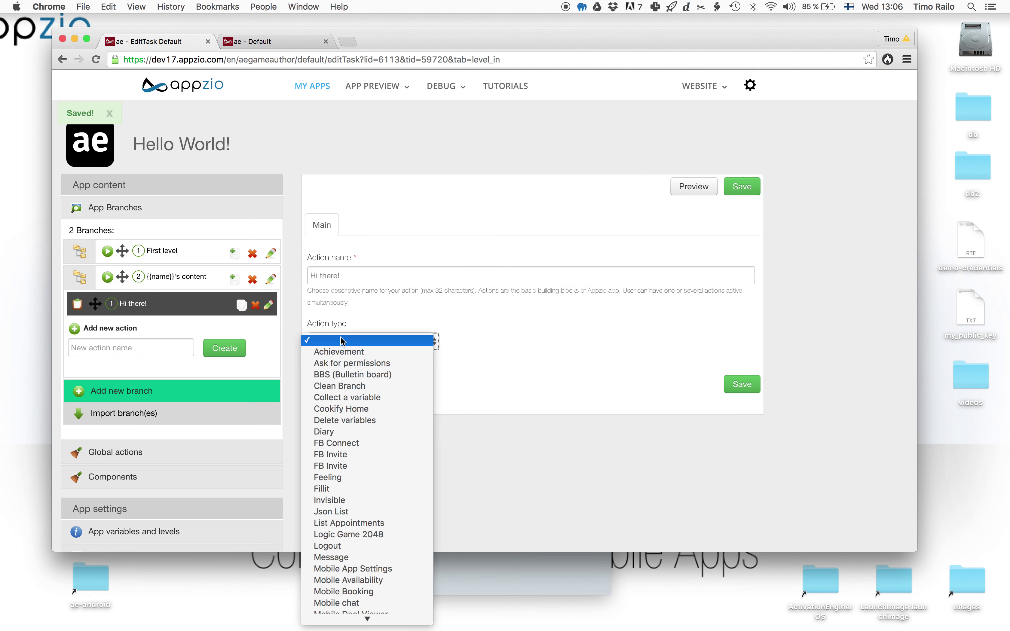
{"action": "left_click", "coordinate": [331, 557]}
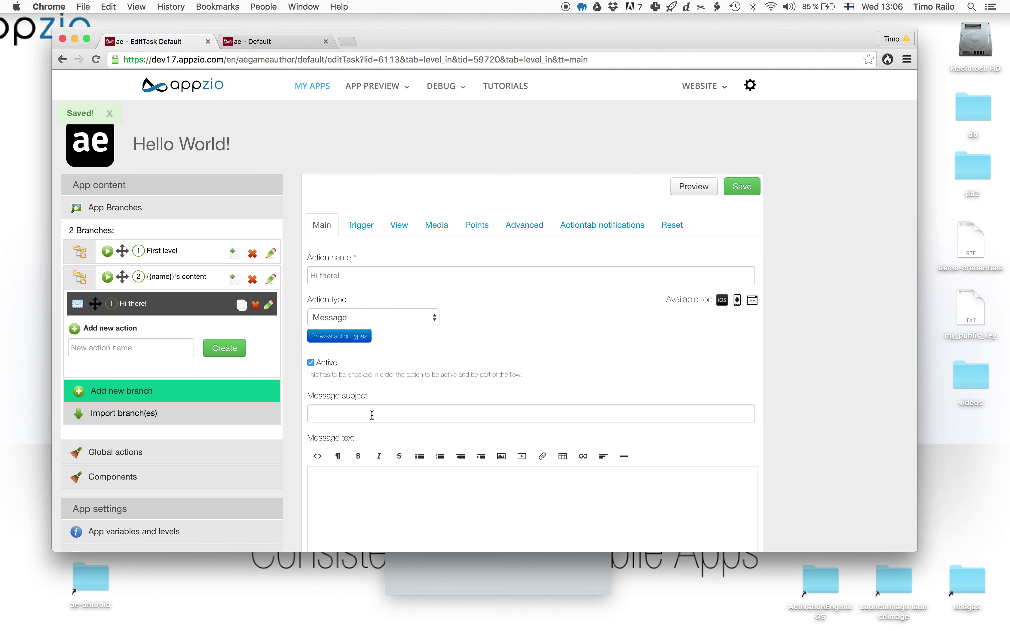
Enter "Hi there!" as the message subject and "My personal notes" as the message text, and save the action
{"action": "left_click", "coordinate": [372, 414]}
{"action": "type", "text": "Hi there!"}
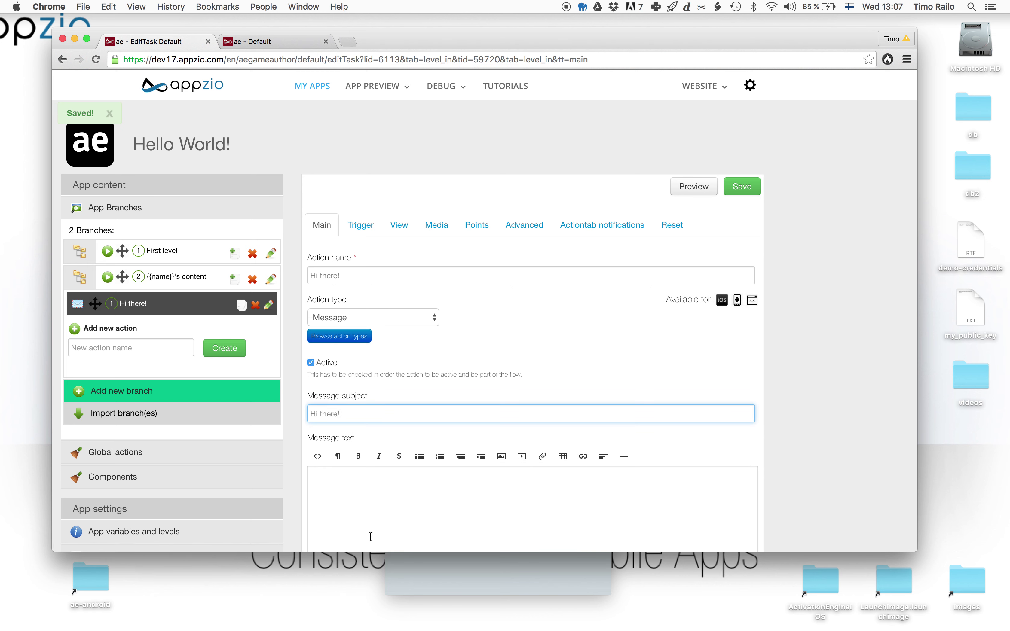
{"action": "left_click", "coordinate": [382, 502]}
{"action": "type", "text": "My personal notes"}
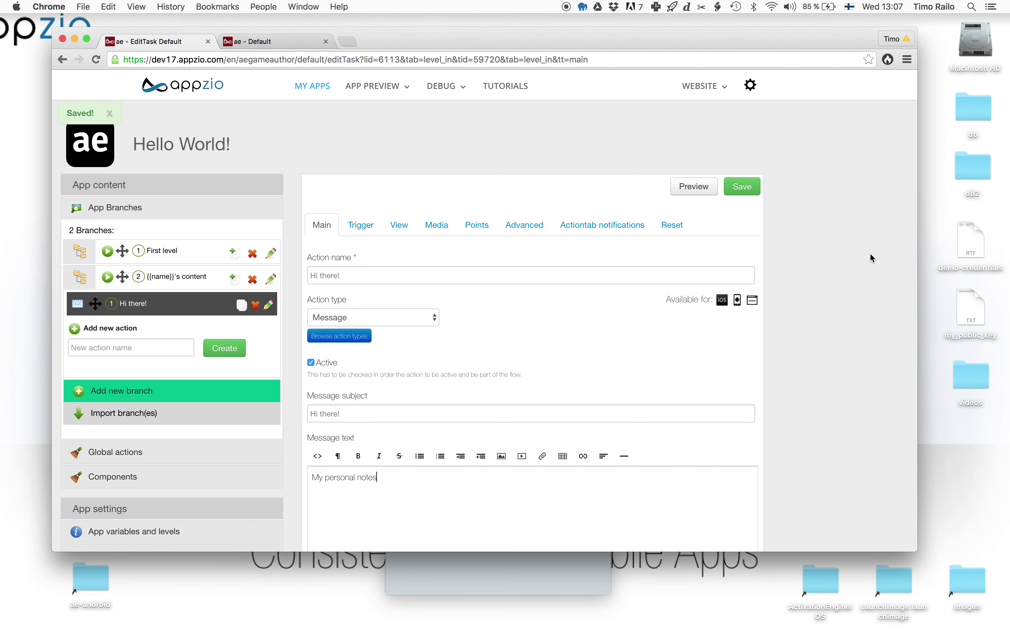
{"action": "left_click", "coordinate": [755, 189]}
Switch to the iPhone Simulator and refresh the app's Home to check the branch list
{"action": "mouse_move", "coordinate": [440, 629]}
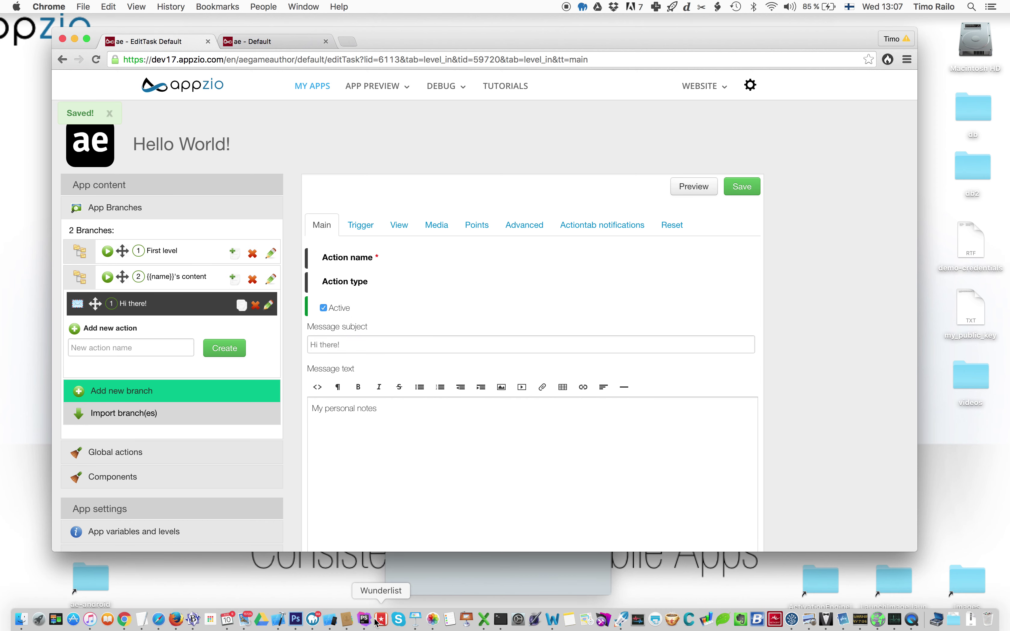
{"action": "left_click", "coordinate": [329, 622]}
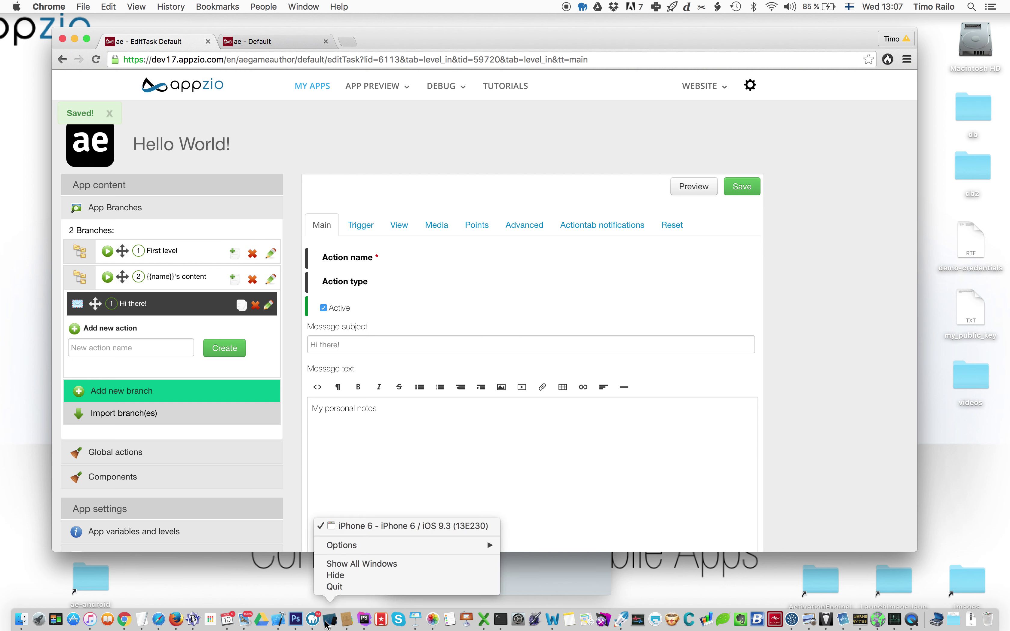
{"action": "left_click", "coordinate": [375, 519]}
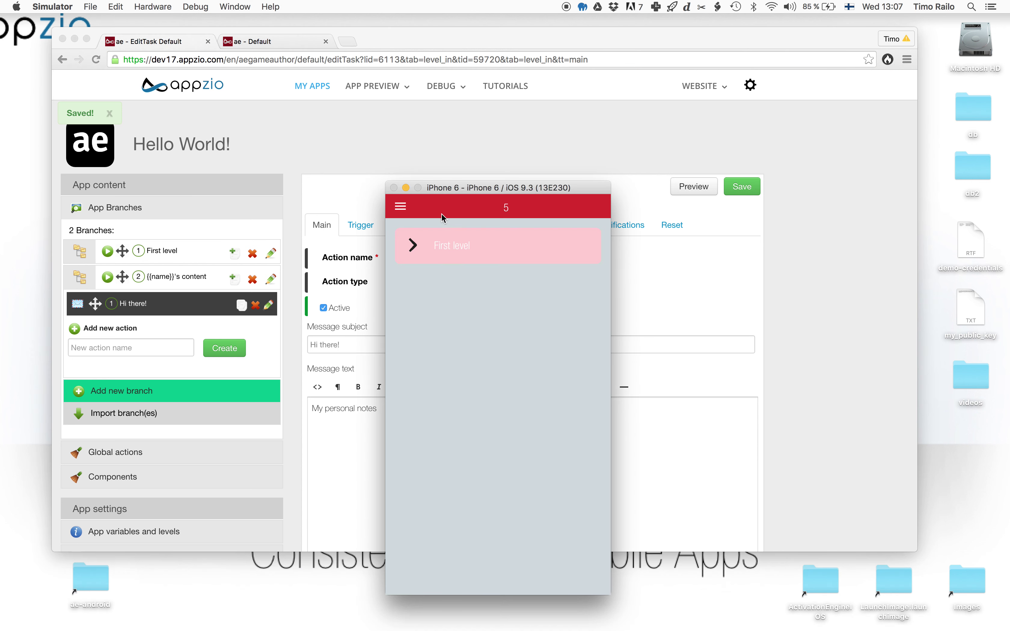
{"action": "left_click_drag", "start_coordinate": [434, 239], "coordinate": [434, 346]}
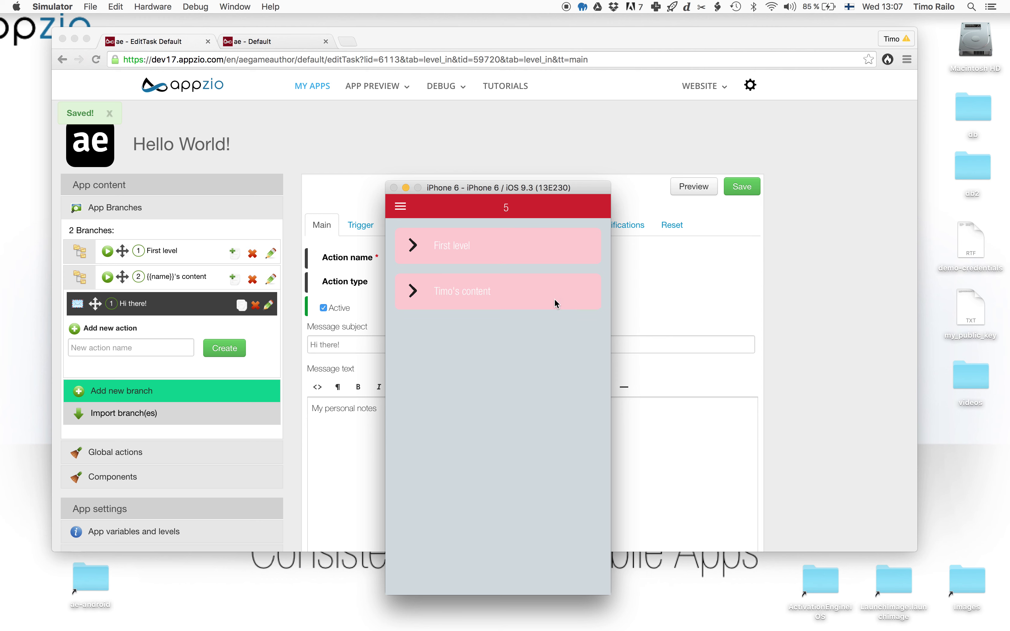
In Chrome, save a different first name as the {{name}}'s content branch trigger value, and refresh the app's Home in the Simulator
{"action": "left_click", "coordinate": [270, 282]}
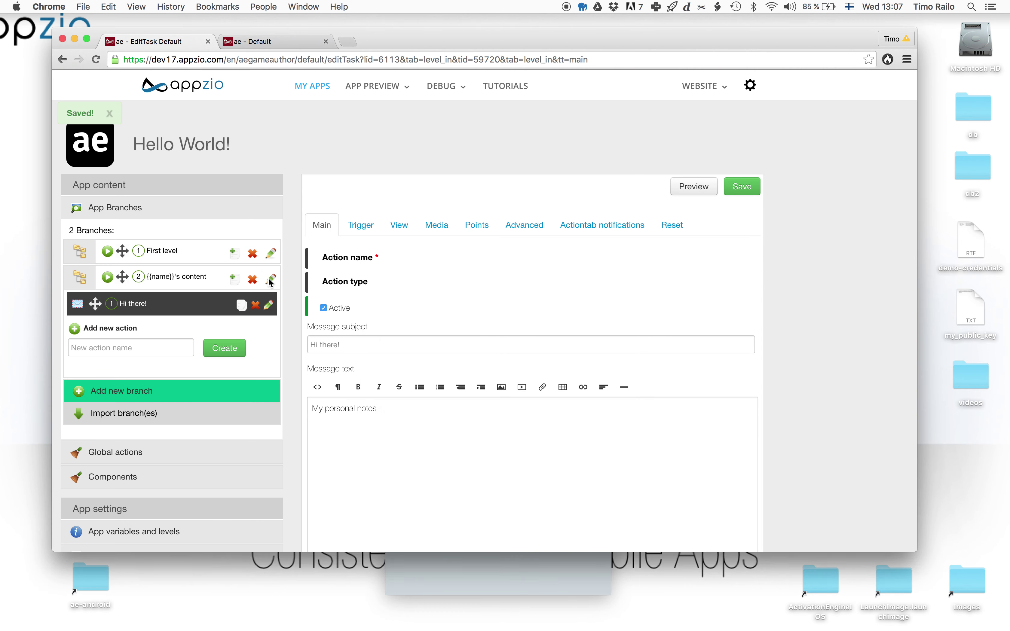
{"action": "left_click", "coordinate": [270, 280]}
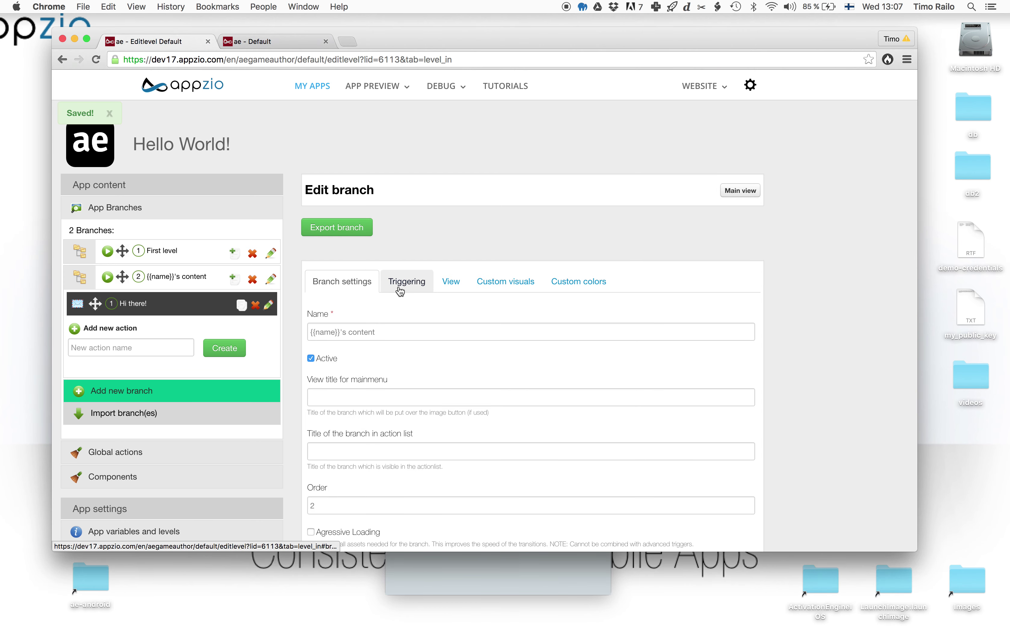
{"action": "right_click", "coordinate": [398, 288]}
{"action": "left_click", "coordinate": [402, 278]}
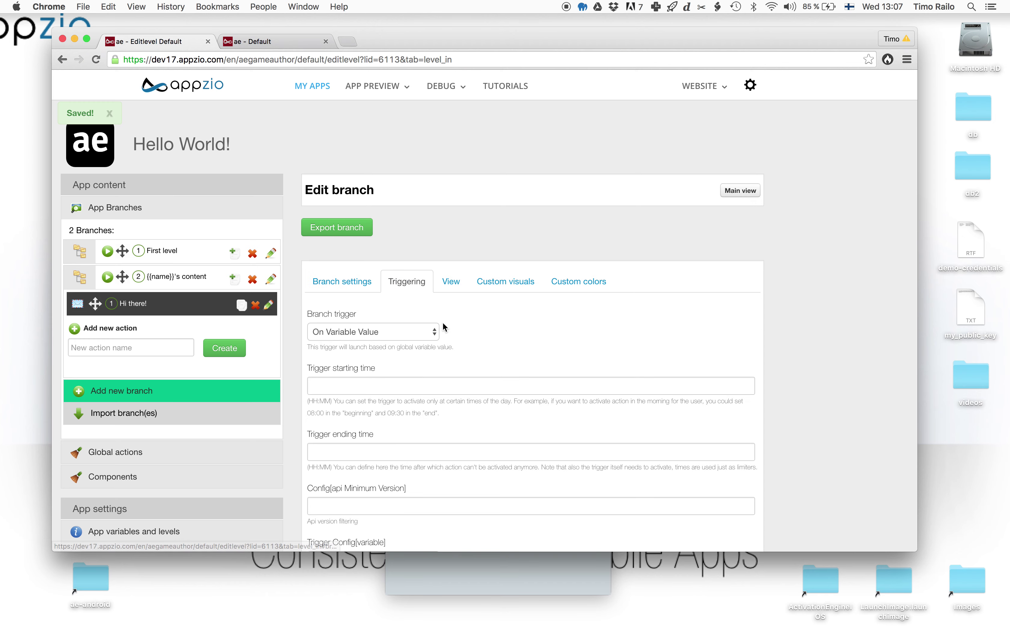
{"action": "scroll", "coordinate": [443, 324], "scroll_direction": "down", "scroll_amount": 5}
{"action": "left_click", "coordinate": [383, 446]}
{"action": "type", "text": "Simo"}
{"action": "key", "text": "Return"}
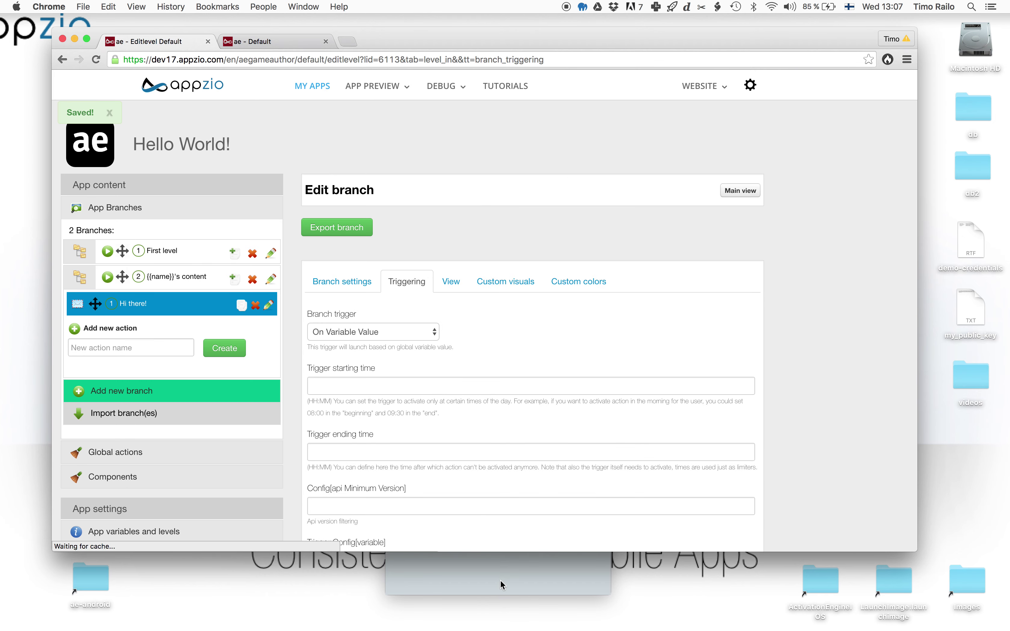
{"action": "left_click", "coordinate": [500, 581]}
{"action": "left_click_drag", "start_coordinate": [529, 234], "coordinate": [508, 575]}
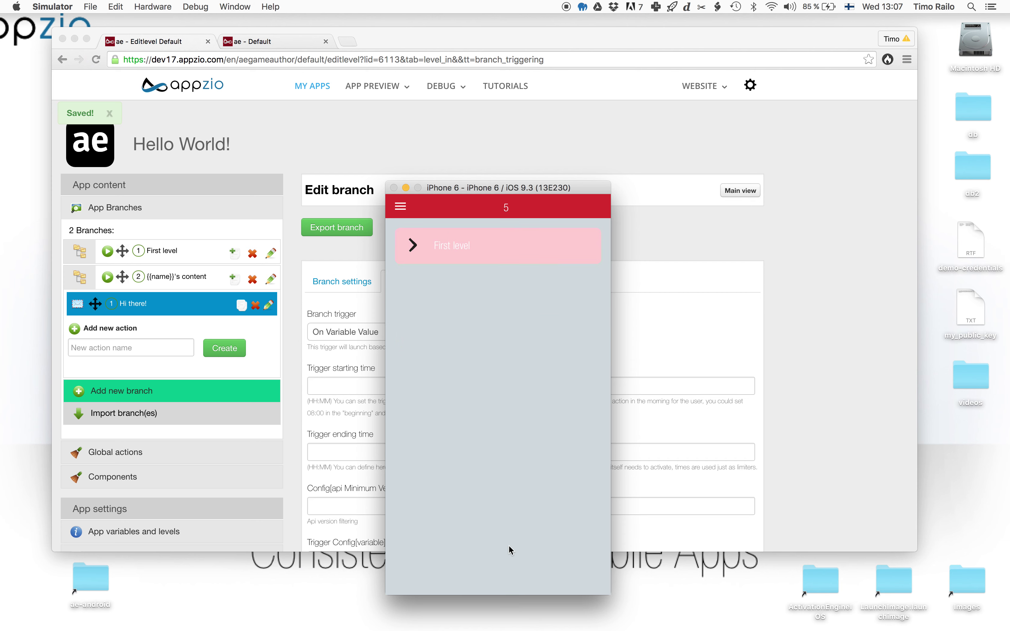
Switch back to Chrome, set the branch trigger value back to the tester's own first name and save the branch
{"action": "left_click", "coordinate": [844, 371]}
{"action": "scroll", "coordinate": [502, 343], "scroll_direction": "down", "scroll_amount": 10}
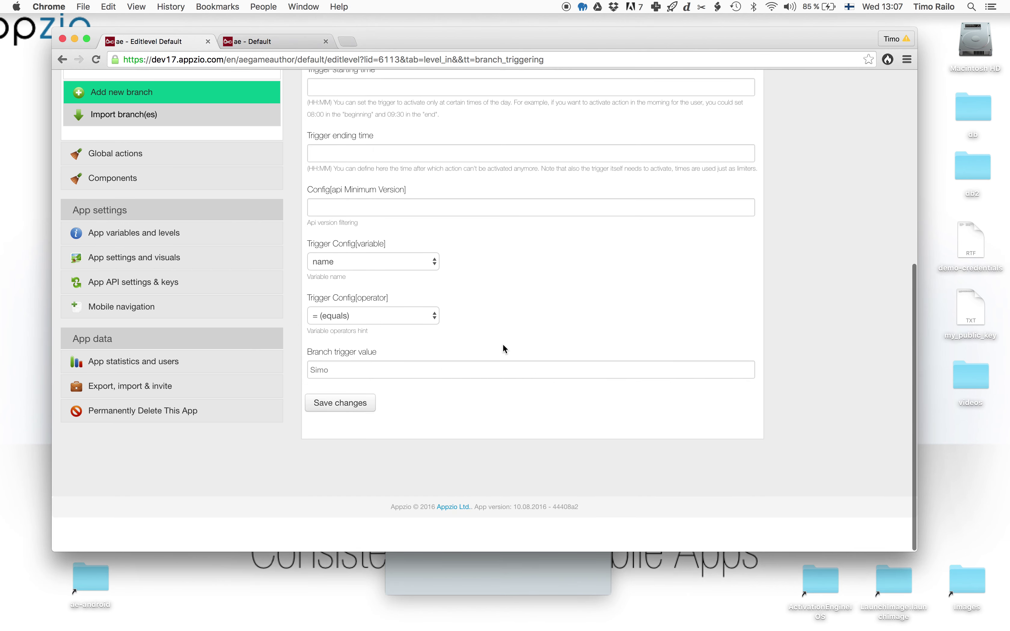
{"action": "double_click", "coordinate": [354, 402]}
{"action": "type", "text": "Timo"}
{"action": "key", "text": "Return"}
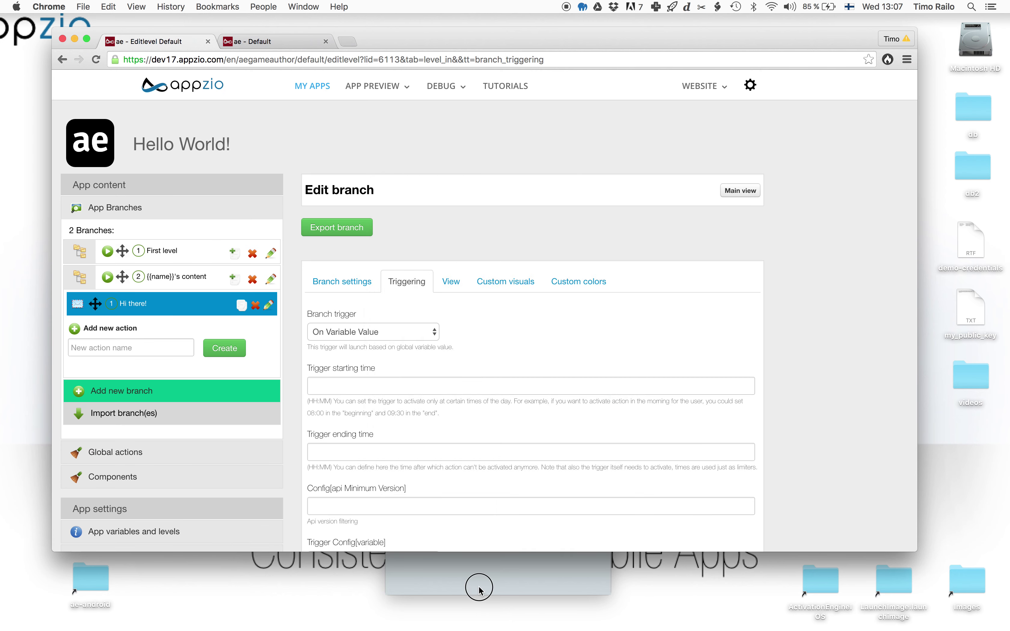
Switch to the iPhone Simulator, refresh Home, open the personalised content branch to view its message, and return to Home
{"action": "left_click", "coordinate": [478, 585]}
{"action": "left_click_drag", "start_coordinate": [491, 299], "coordinate": [470, 562]}
{"action": "left_click_drag", "start_coordinate": [487, 249], "coordinate": [496, 477]}
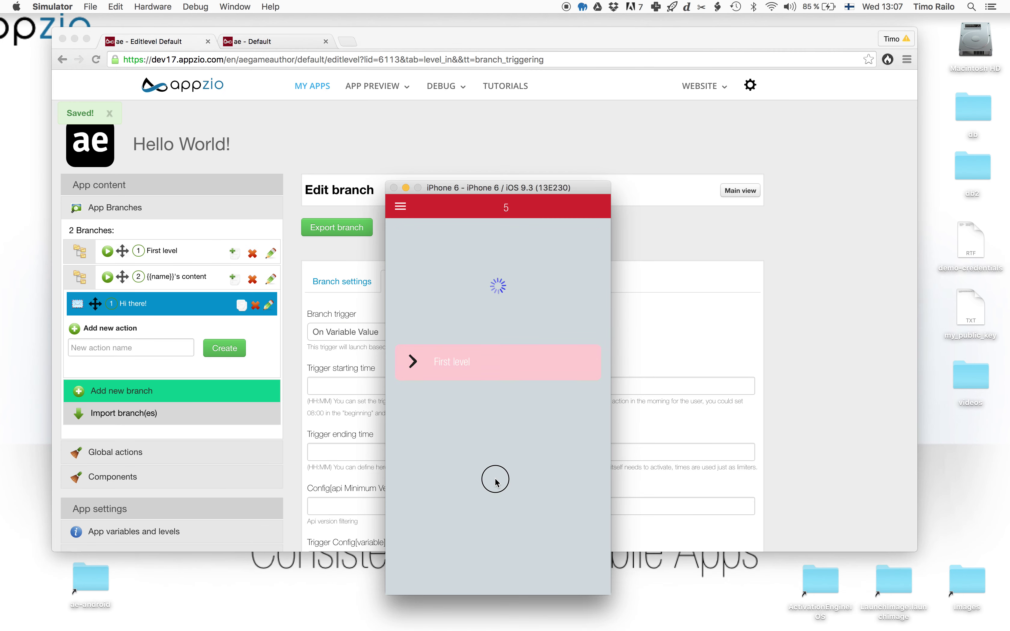
{"action": "left_click_drag", "start_coordinate": [479, 364], "coordinate": [465, 312]}
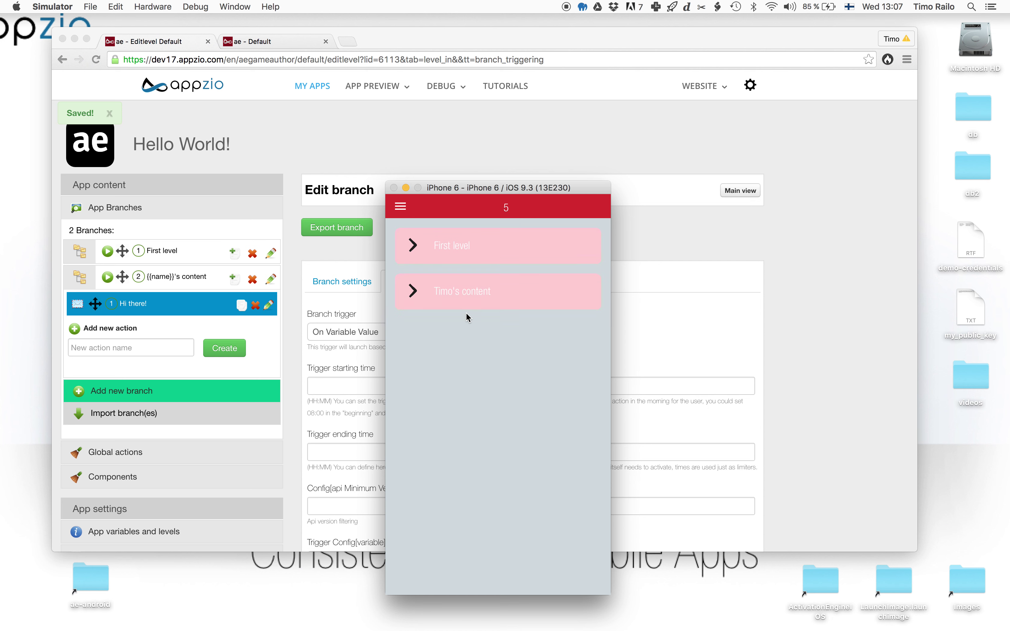
{"action": "left_click", "coordinate": [448, 291]}
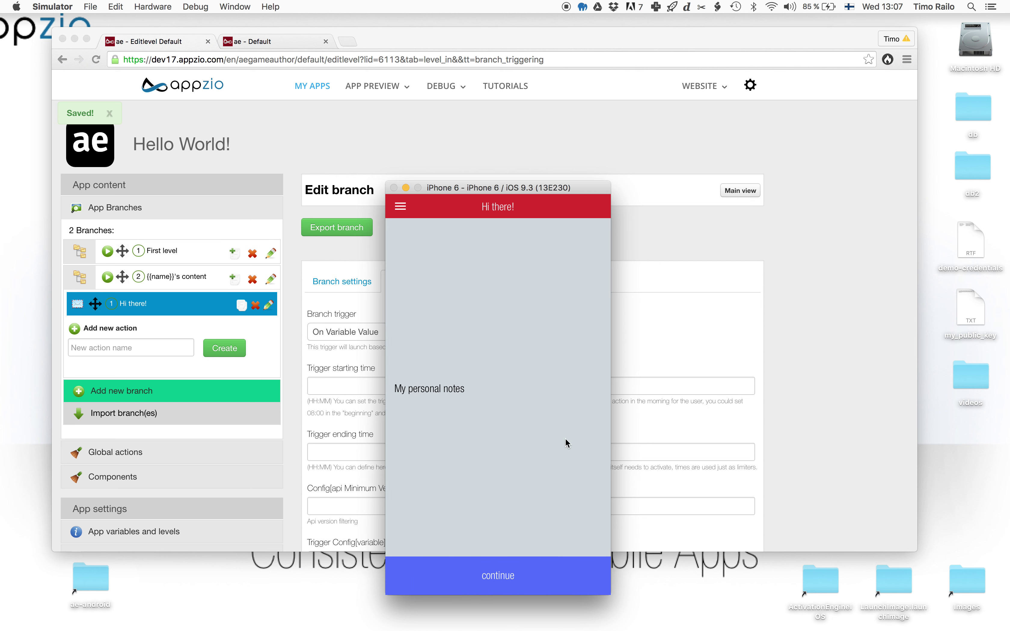
{"action": "left_click", "coordinate": [401, 206]}
{"action": "left_click", "coordinate": [430, 261]}
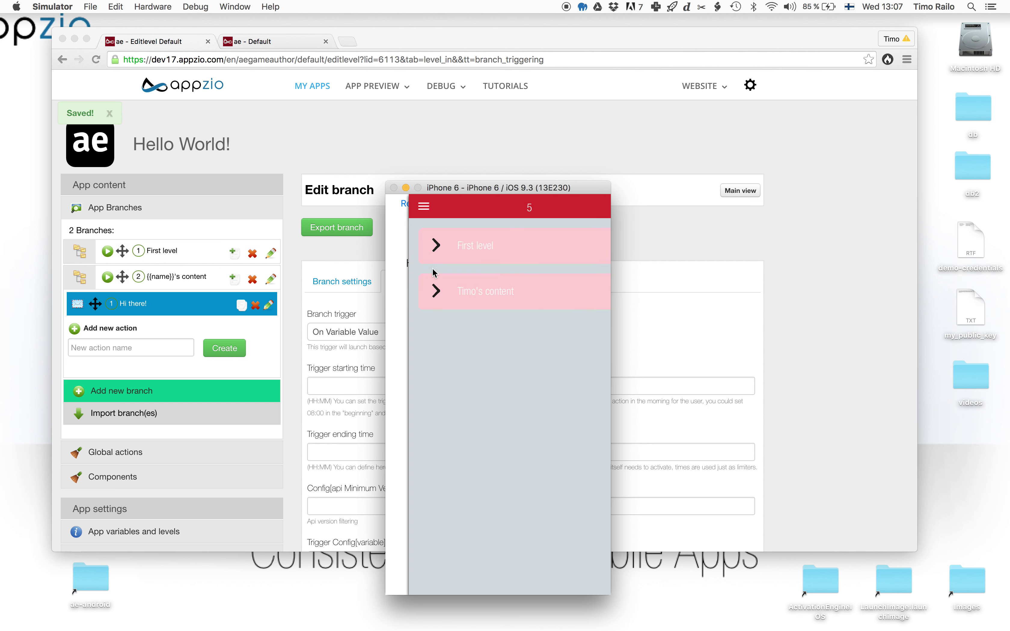